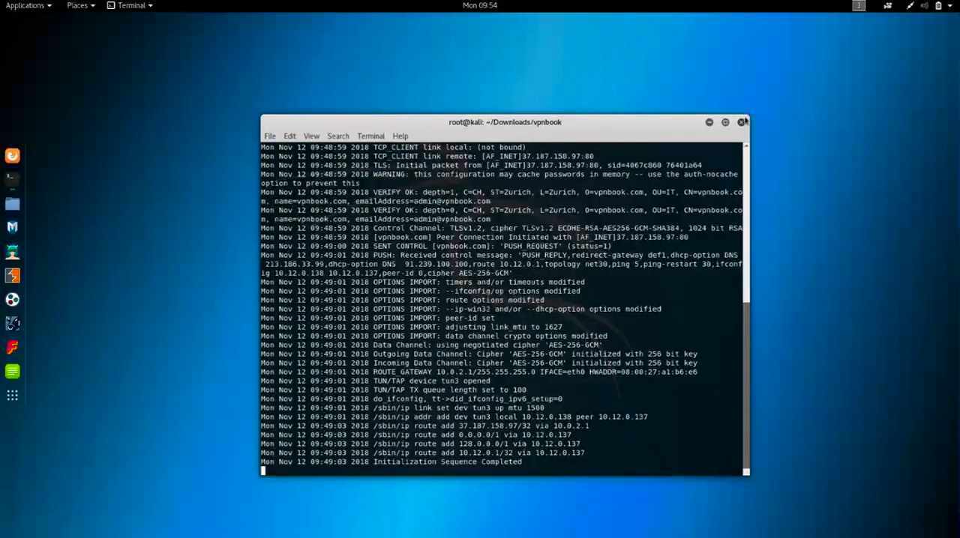
- Open a new terminal window, minimize the vpnbook terminal, and move the new window toward the middle of the desktop
{"action": "left_click_drag", "start_coordinate": [596, 123], "coordinate": [536, 100]}
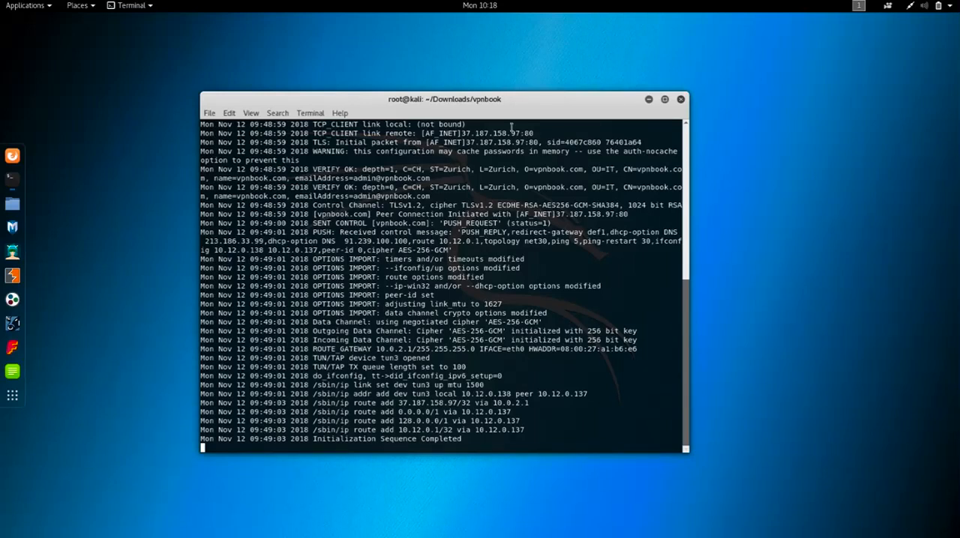
{"action": "right_click", "coordinate": [13, 183]}
{"action": "left_click", "coordinate": [88, 147]}
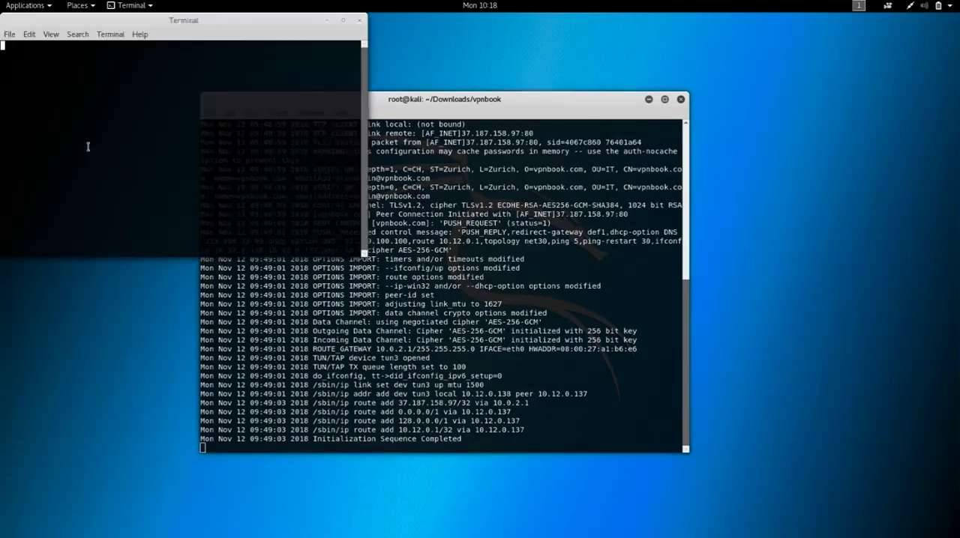
{"action": "left_click", "coordinate": [648, 100]}
{"action": "left_click_drag", "start_coordinate": [262, 37], "coordinate": [541, 145]}
- Enlarge the new terminal's text by two zoom levels and reposition the window on the desktop
{"action": "left_click", "coordinate": [322, 142]}
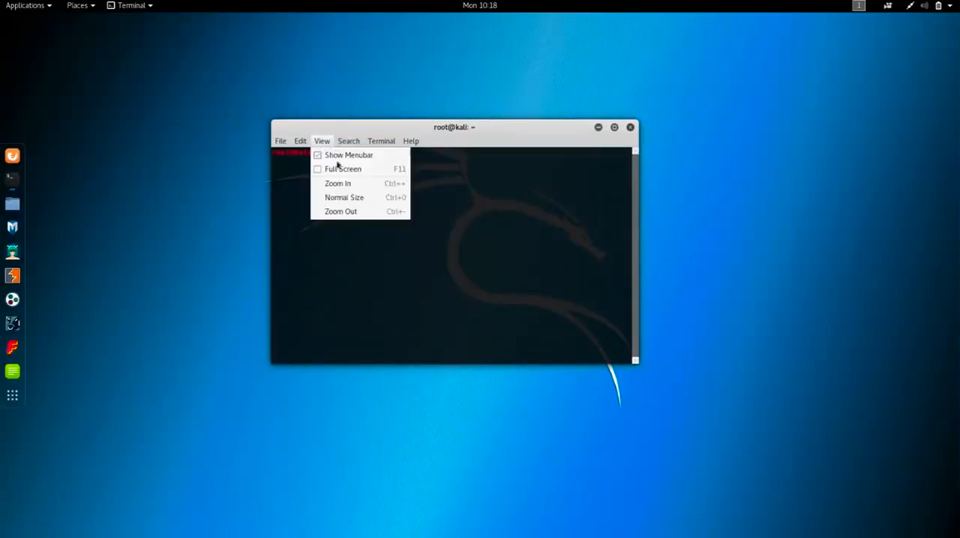
{"action": "left_click", "coordinate": [346, 184]}
{"action": "left_click", "coordinate": [321, 141]}
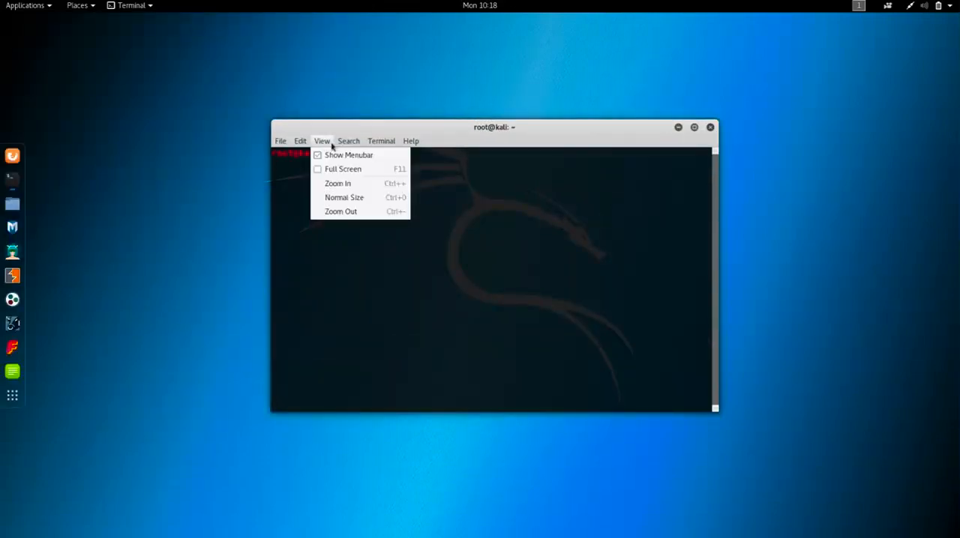
{"action": "left_click", "coordinate": [349, 183]}
{"action": "left_click_drag", "start_coordinate": [341, 125], "coordinate": [218, 99]}
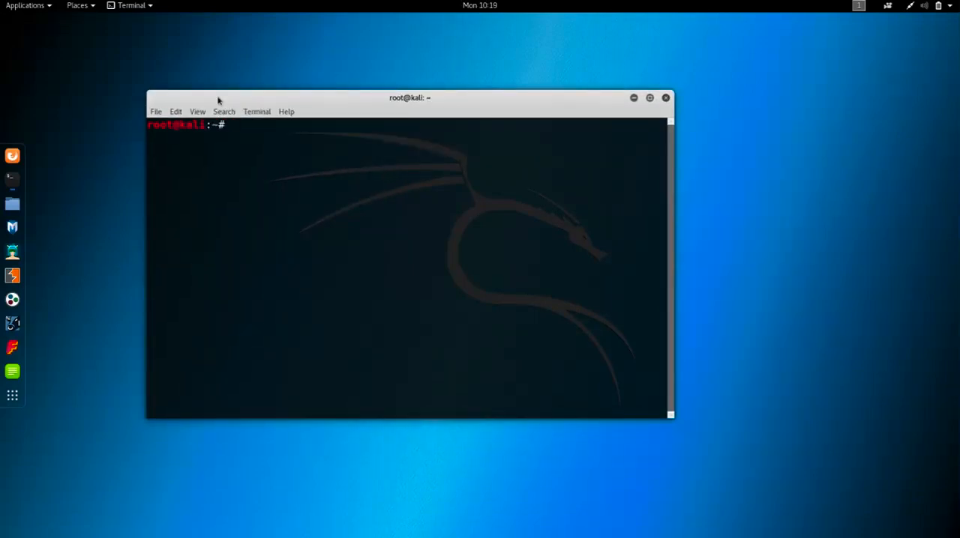
- Install the Tor package by running apt-get install tor -y
{"action": "type", "text": "apt-get install tor "}
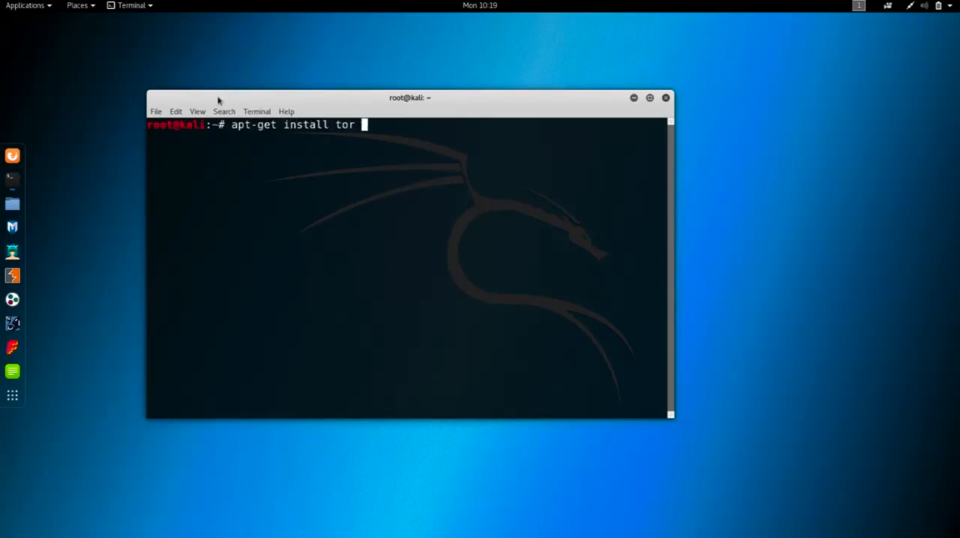
{"action": "type", "text": "-y"}
{"action": "key", "text": "Left"}
{"action": "key", "text": "Left"}
{"action": "key", "text": "Left"}
{"action": "key", "text": "Left"}
{"action": "key", "text": "Left"}
{"action": "key", "text": "Left"}
{"action": "key", "text": "Right"}
{"action": "key", "text": "Right"}
{"action": "key", "text": "Right"}
{"action": "key", "text": "Right"}
{"action": "key", "text": "Right"}
{"action": "key", "text": "Right"}
{"action": "key", "text": "Left"}
{"action": "key", "text": "Left"}
{"action": "key", "text": "Left"}
{"action": "key", "text": "Right"}
{"action": "type", "text": "CC"}
{"action": "key", "text": "BackSpace"}
{"action": "key", "text": "BackSpace"}
{"action": "key", "text": "Right"}
{"action": "key", "text": "Right"}
{"action": "key", "text": "Return"}
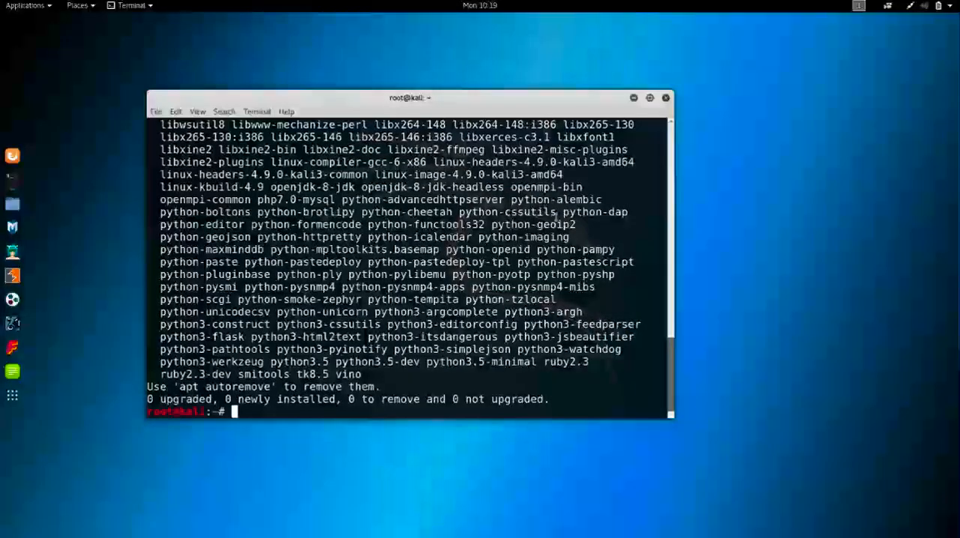
- Close the installation terminal once its output has been reviewed, and restore the minimized vpnbook terminal
{"action": "scroll", "coordinate": [671, 367], "scroll_direction": "up", "scroll_amount": 10}
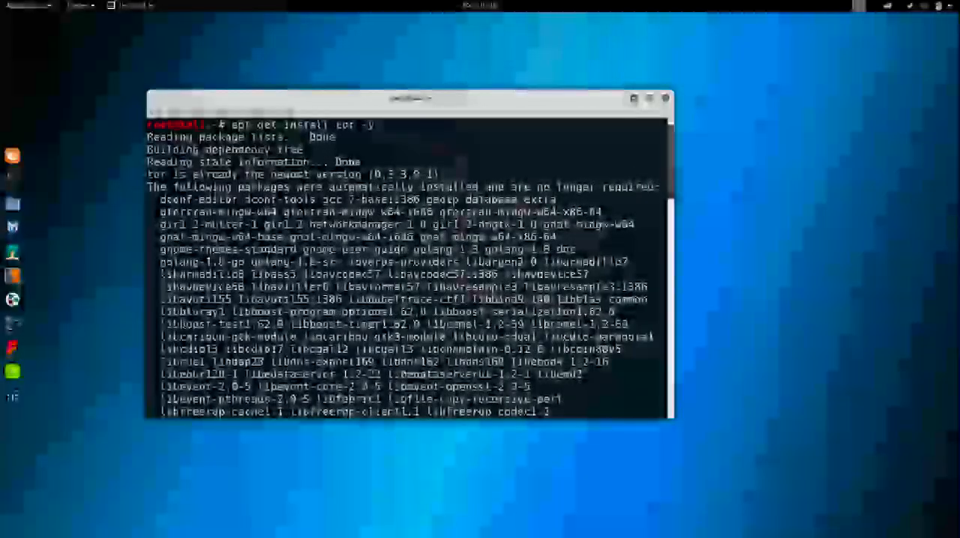
{"action": "scroll", "coordinate": [658, 323], "scroll_direction": "down", "scroll_amount": 8}
{"action": "scroll", "coordinate": [657, 322], "scroll_direction": "down", "scroll_amount": 10}
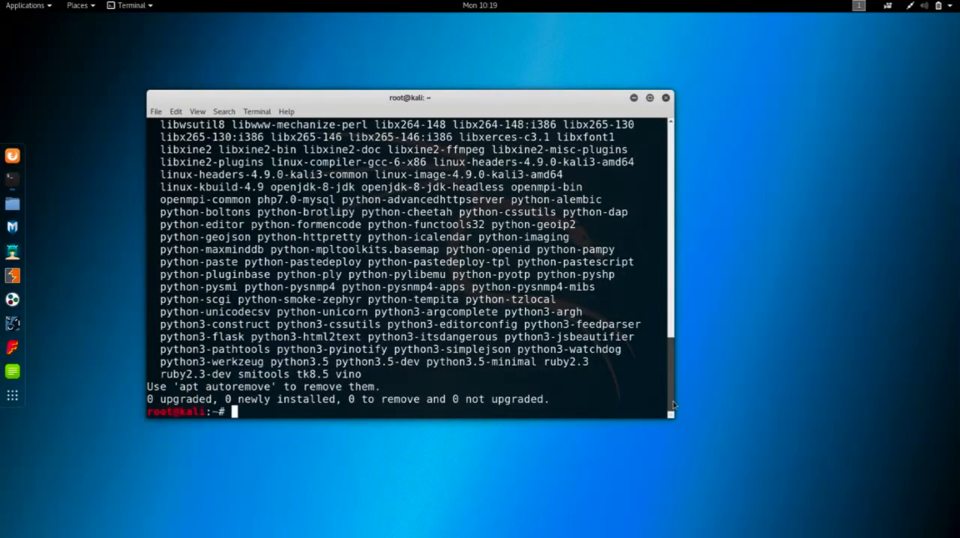
{"action": "left_click_drag", "start_coordinate": [670, 388], "coordinate": [670, 139]}
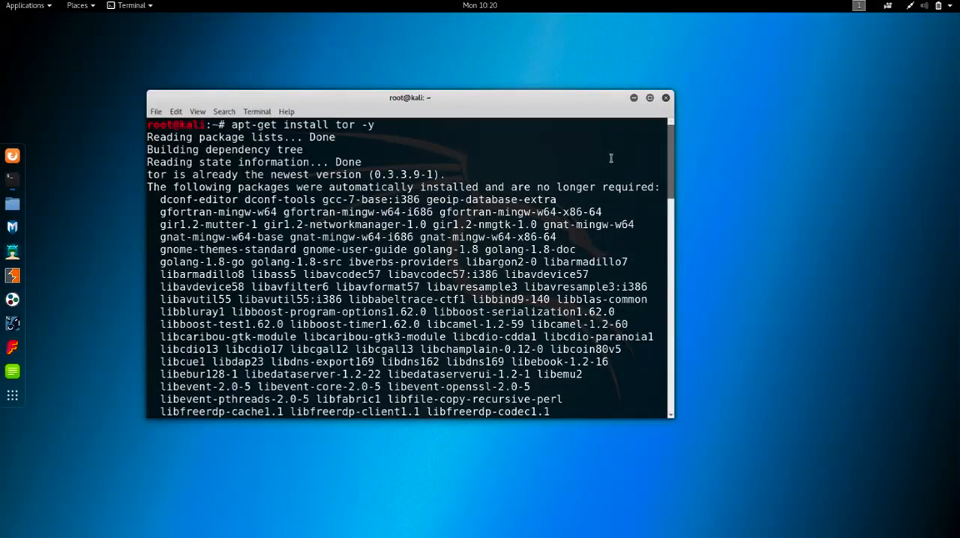
{"action": "left_click_drag", "start_coordinate": [670, 153], "coordinate": [670, 405]}
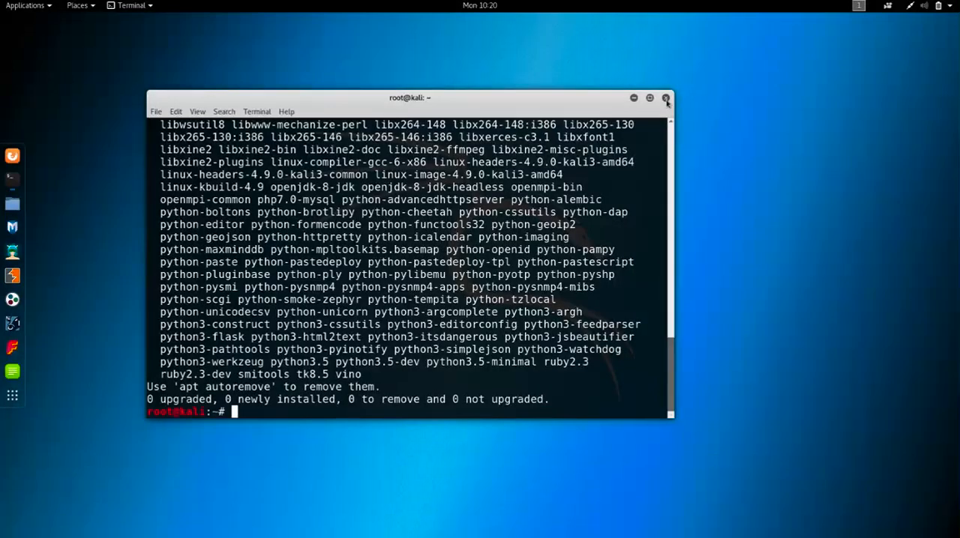
{"action": "left_click", "coordinate": [666, 99]}
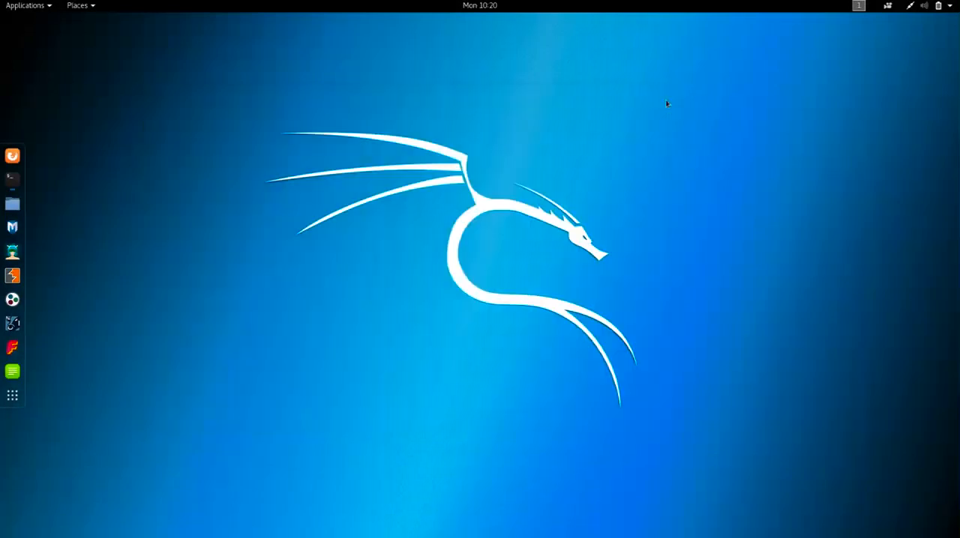
{"action": "left_click", "coordinate": [17, 184]}
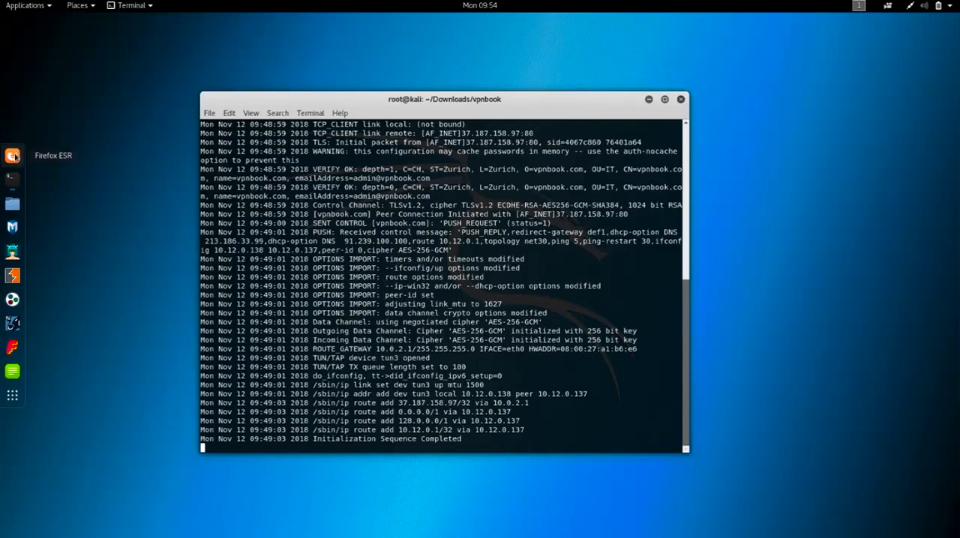
- Switch to Firefox, go to google.com and search for "tor browser download"
{"action": "left_click", "coordinate": [13, 156]}
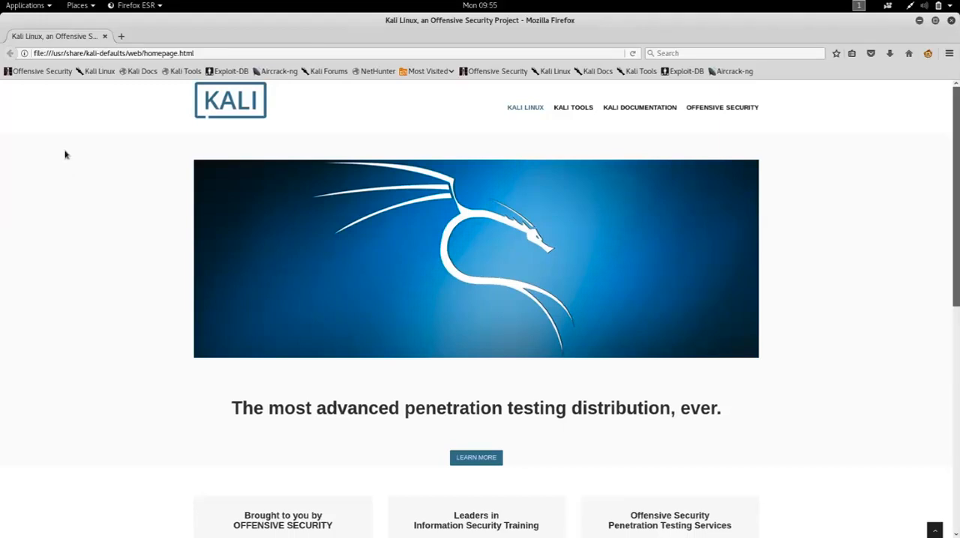
{"action": "left_click", "coordinate": [230, 51]}
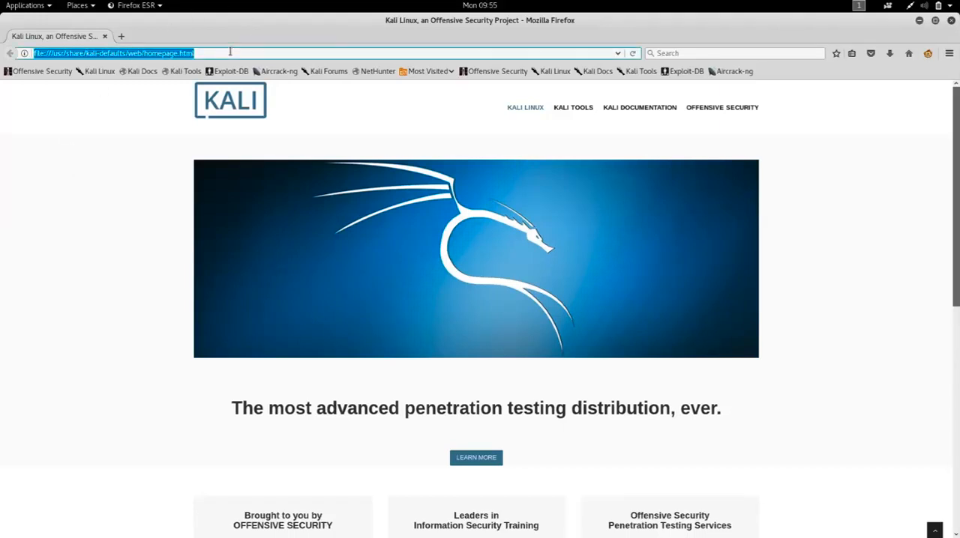
{"action": "type", "text": "google.com/"}
{"action": "key", "text": "Return"}
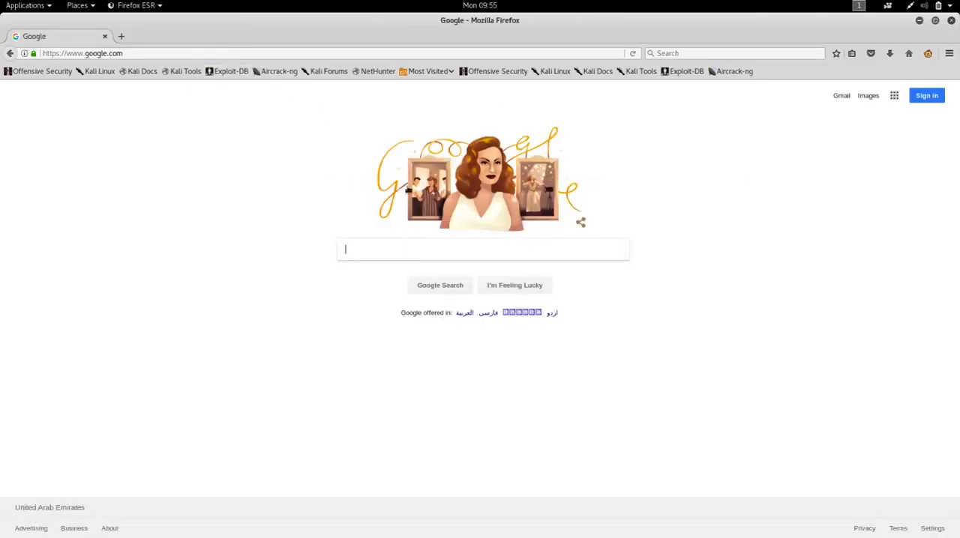
{"action": "type", "text": "t"}
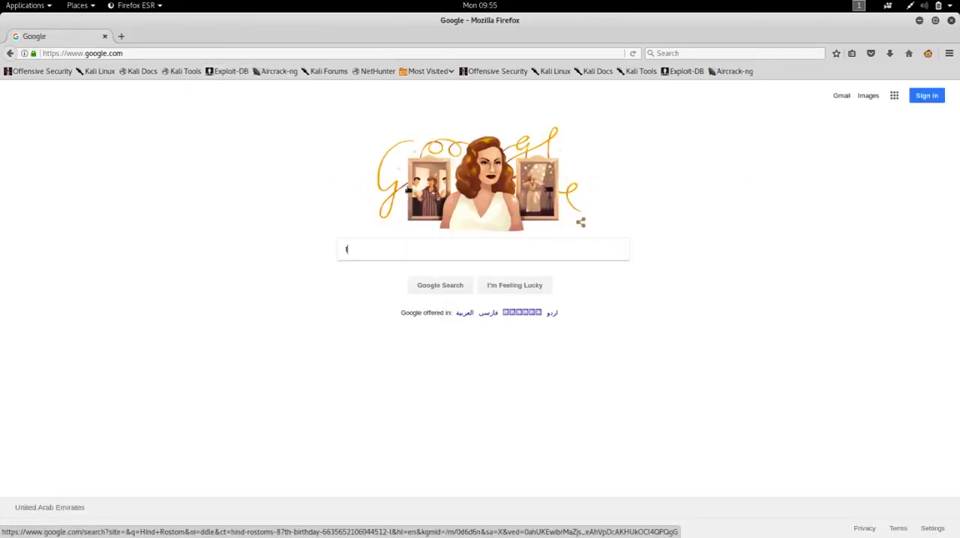
{"action": "type", "text": "or brow"}
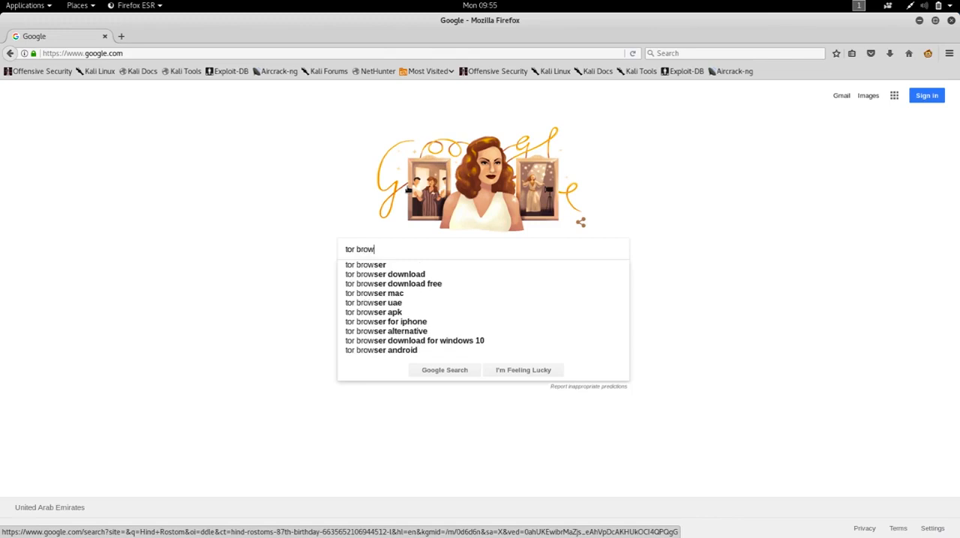
{"action": "type", "text": "ser download"}
{"action": "key", "text": "Return"}
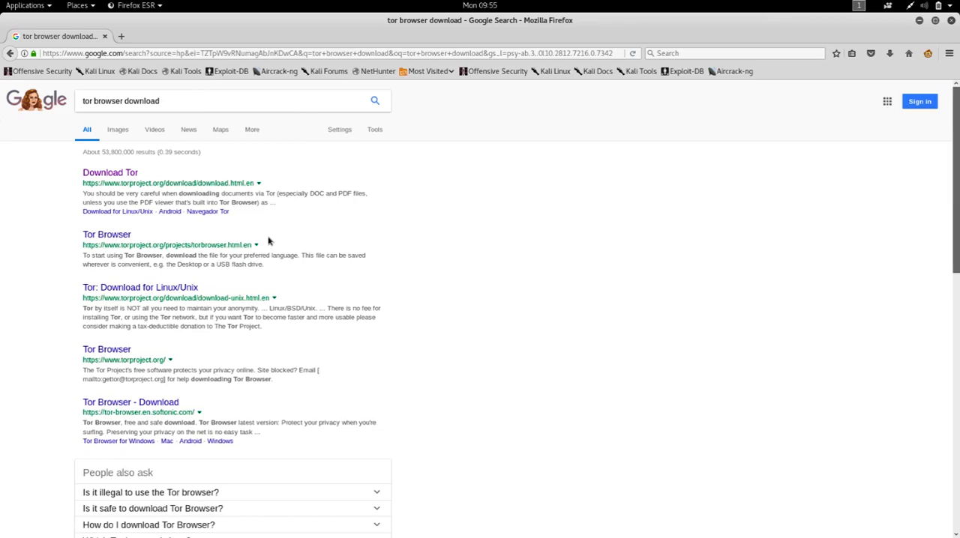
- Open the Download Tor result, try the Linux 64-bit Tor Browser download, and close the page without saving the file
{"action": "left_click", "coordinate": [131, 177]}
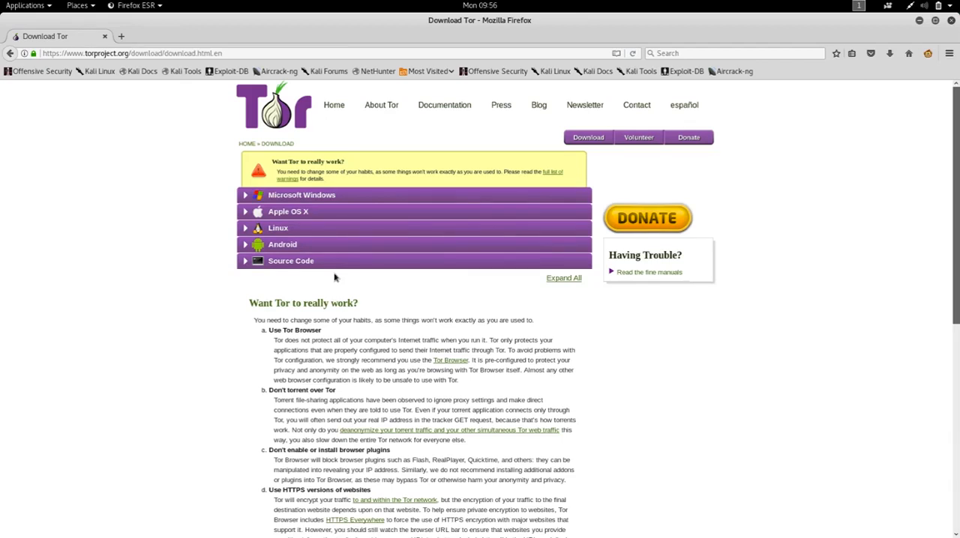
{"action": "left_click", "coordinate": [282, 228]}
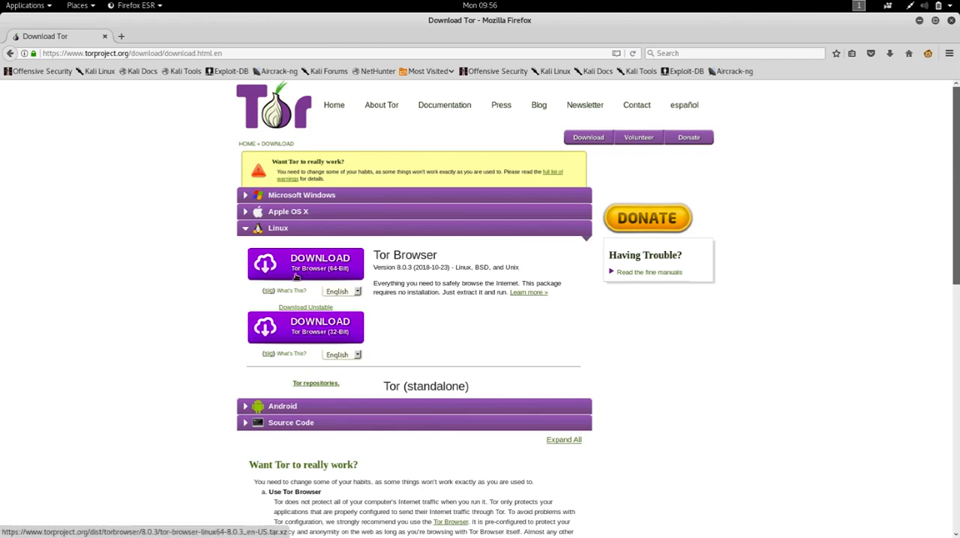
{"action": "left_click", "coordinate": [345, 270]}
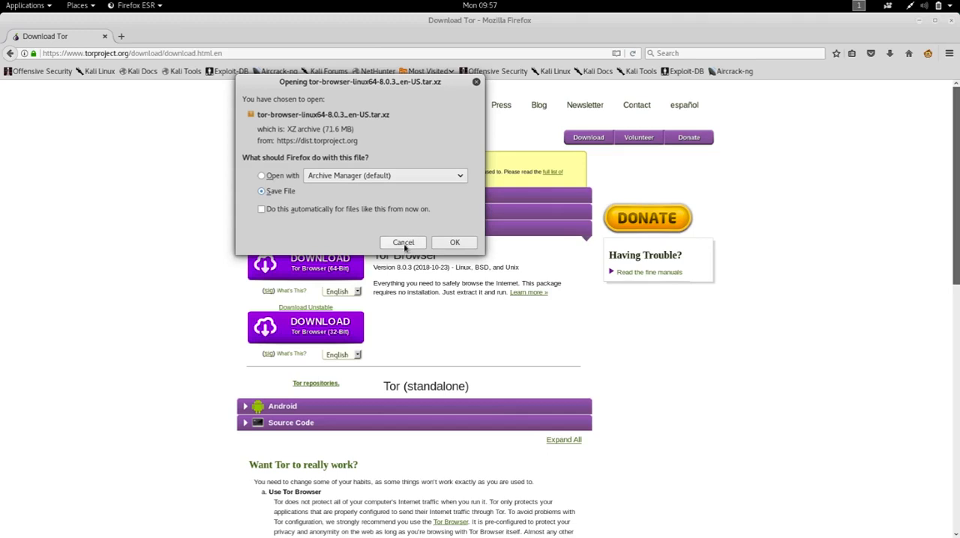
{"action": "left_click", "coordinate": [403, 243]}
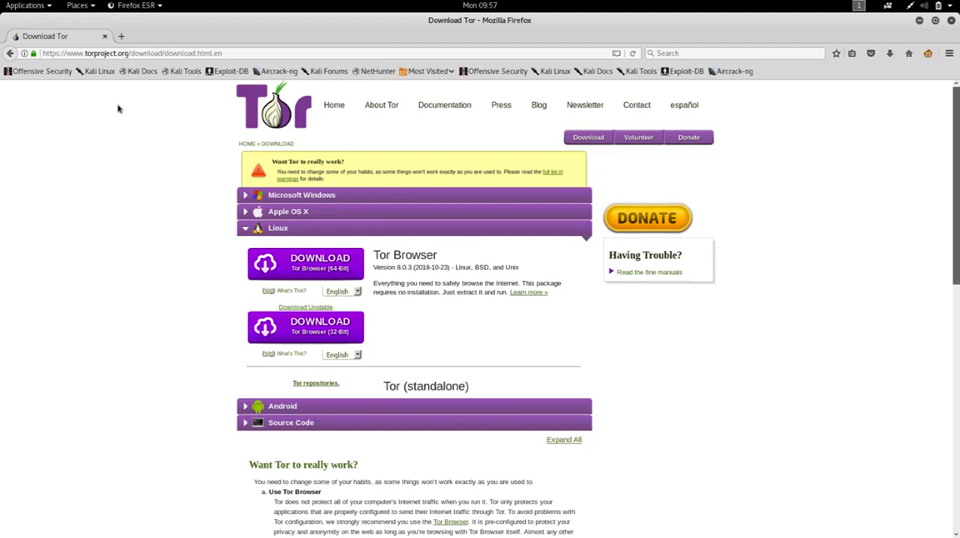
{"action": "left_click", "coordinate": [105, 36]}
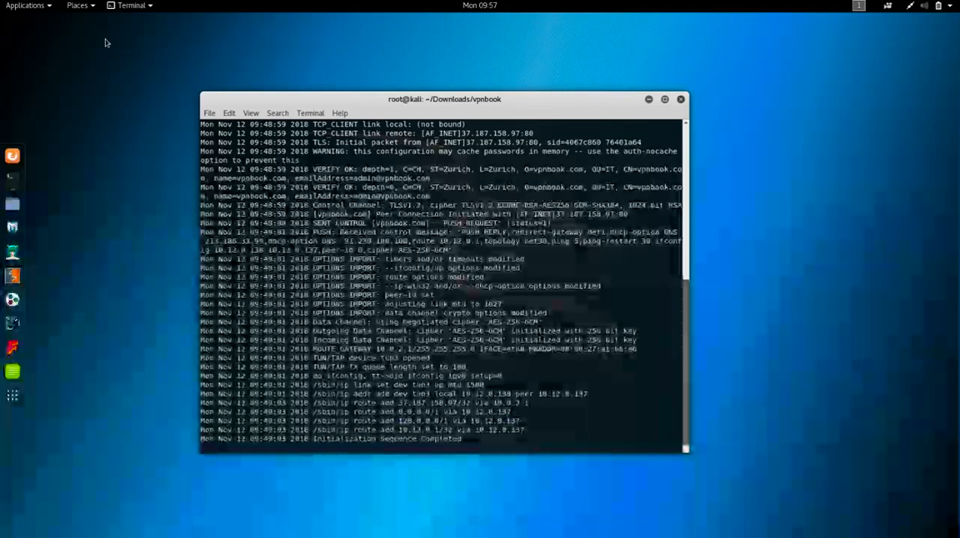
- Switch to Files, open the Downloads folder and select the archive tor-browser-linux64-8.0.3_en-US.tar.xz
{"action": "left_click", "coordinate": [13, 204]}
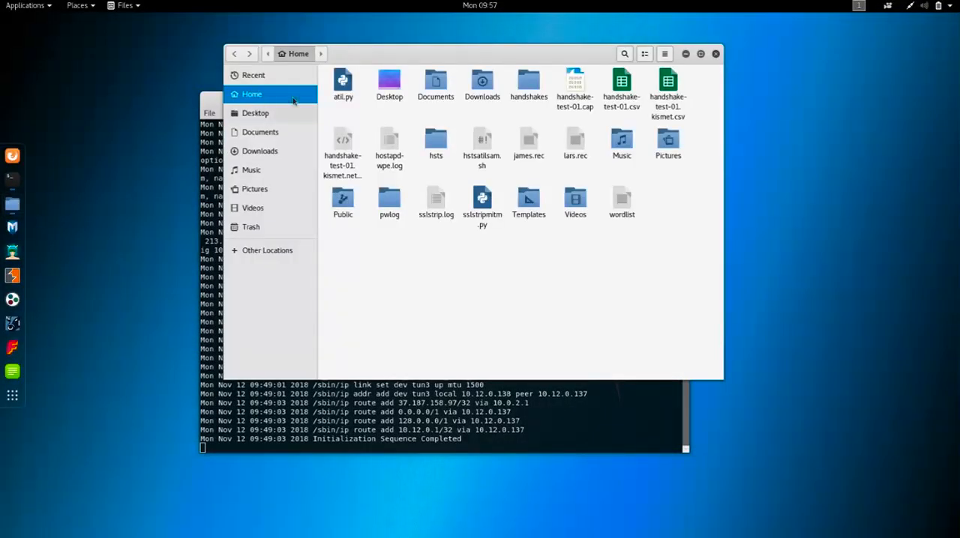
{"action": "left_click", "coordinate": [271, 153]}
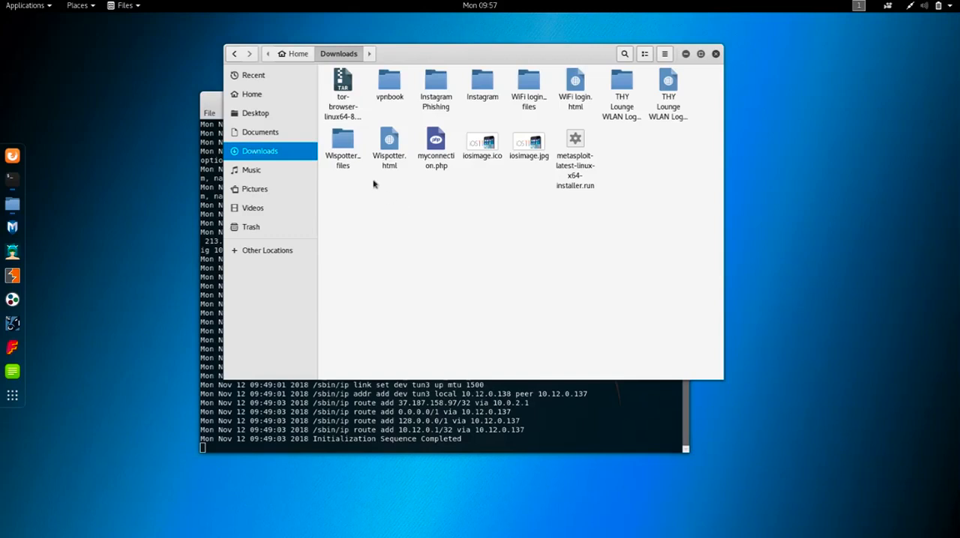
{"action": "left_click", "coordinate": [350, 127]}
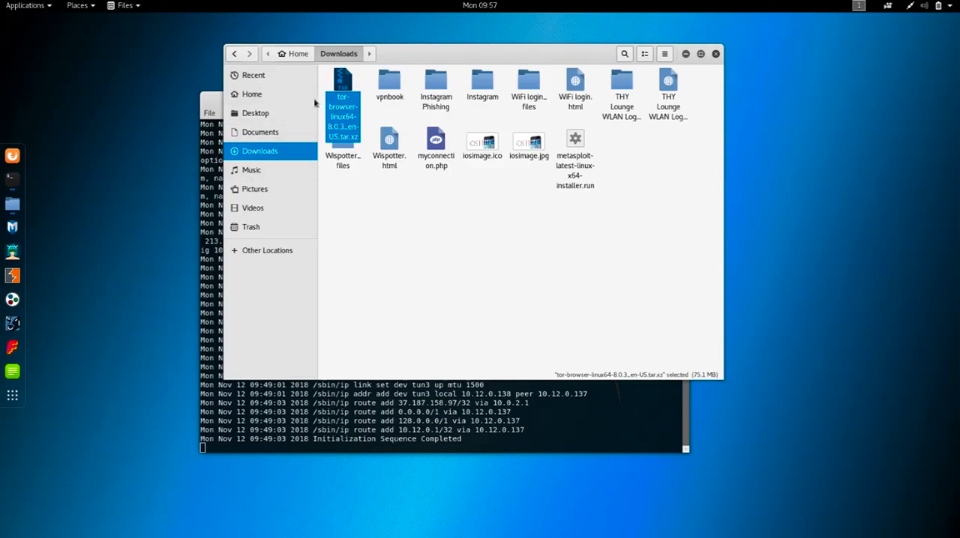
- Extract the archive tor-browser-linux64-8.0.3_en-US.tar.xz directly into the Downloads folder
{"action": "right_click", "coordinate": [341, 89]}
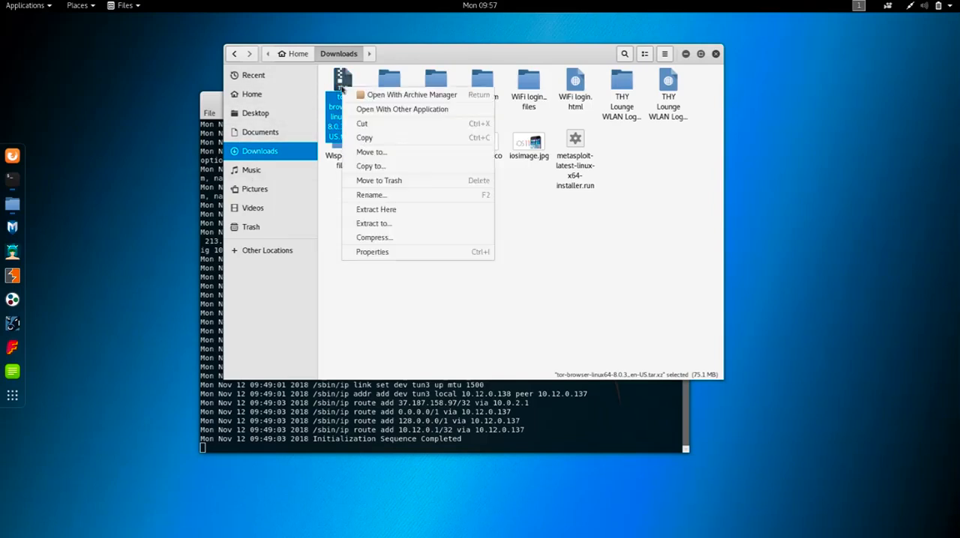
{"action": "left_click", "coordinate": [391, 214]}
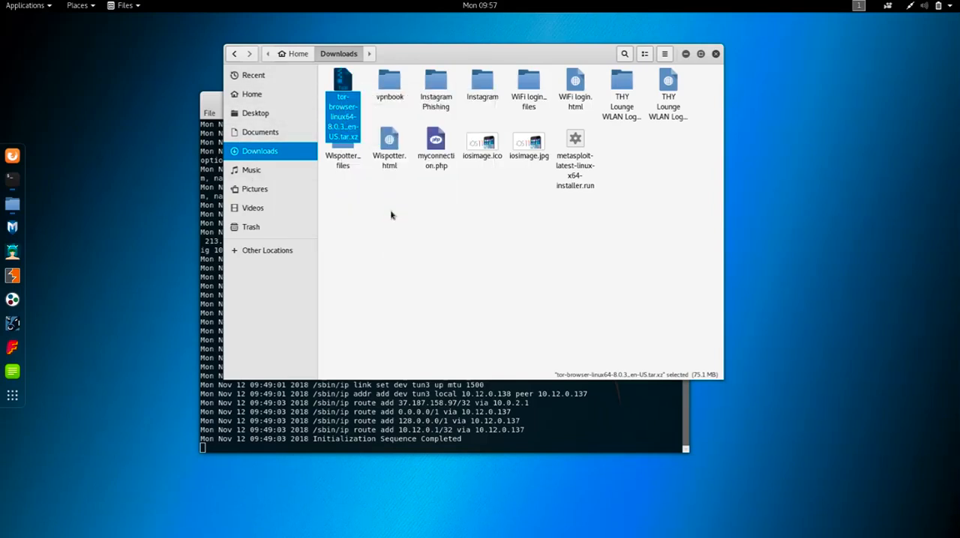
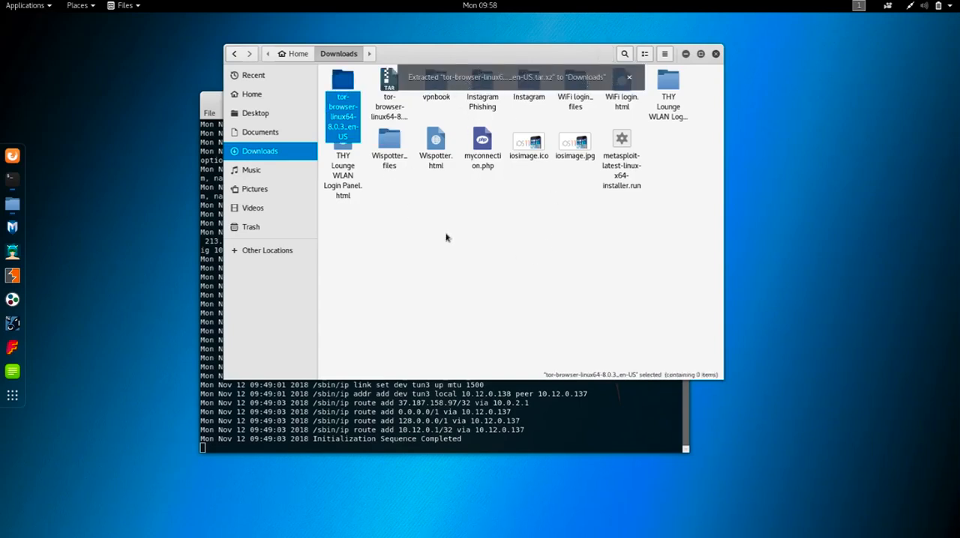
- Move the archive tor-browser-linux64-8.0.3_en-US.tar.xz from the Downloads folder to the trash
{"action": "left_click", "coordinate": [446, 237]}
{"action": "left_click", "coordinate": [386, 89]}
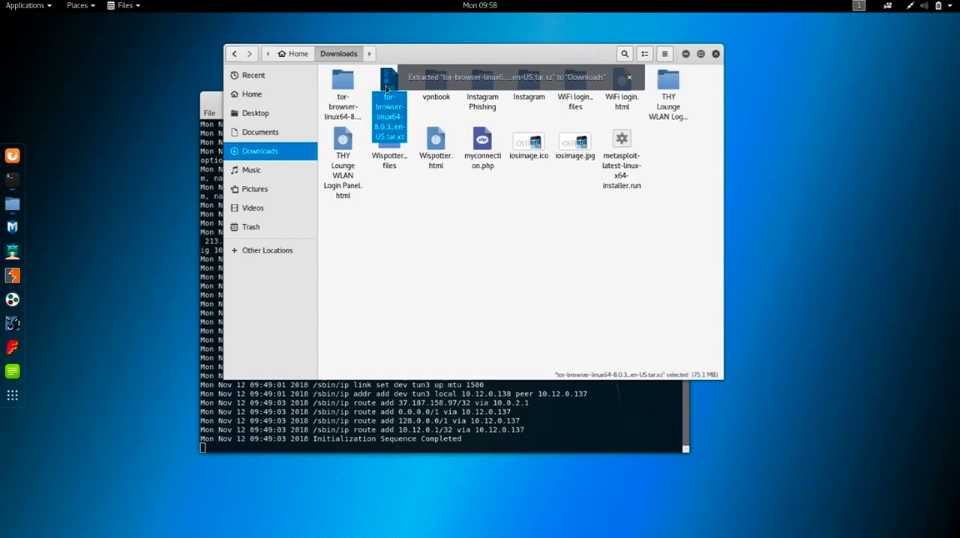
{"action": "right_click", "coordinate": [386, 88]}
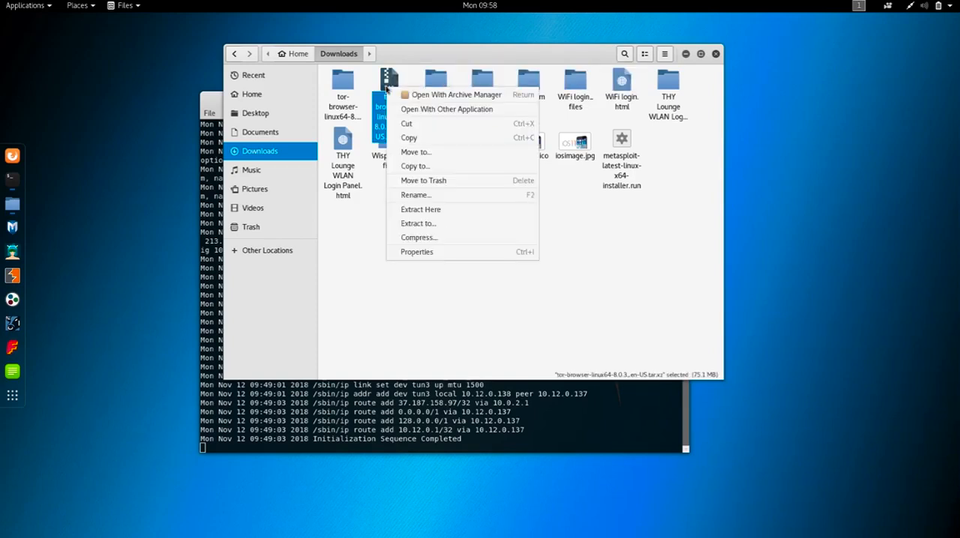
{"action": "left_click", "coordinate": [441, 181]}
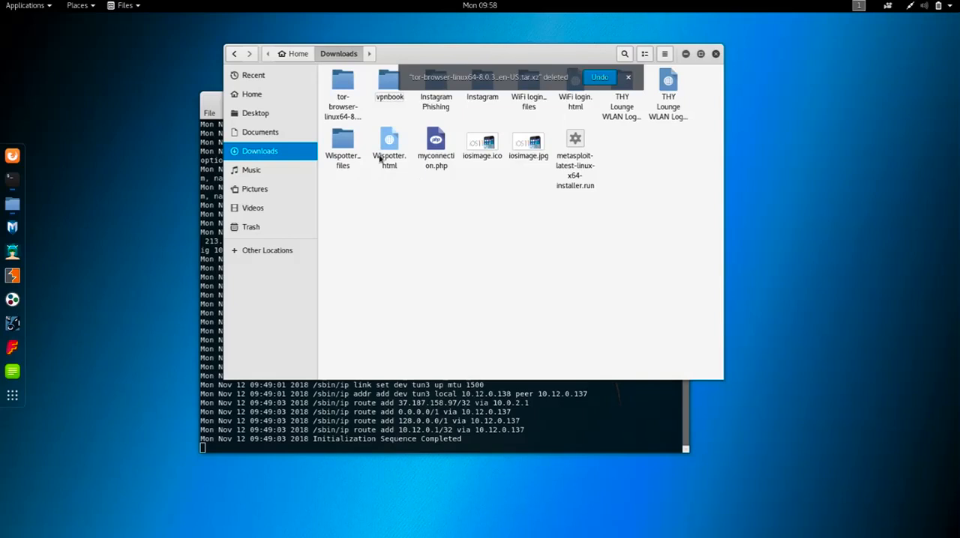
- Try to launch start-tor-browser.desktop from the extracted tor-browser_en-US folder, marking it as trusted, and dismiss the resulting message
{"action": "double_click", "coordinate": [344, 93]}
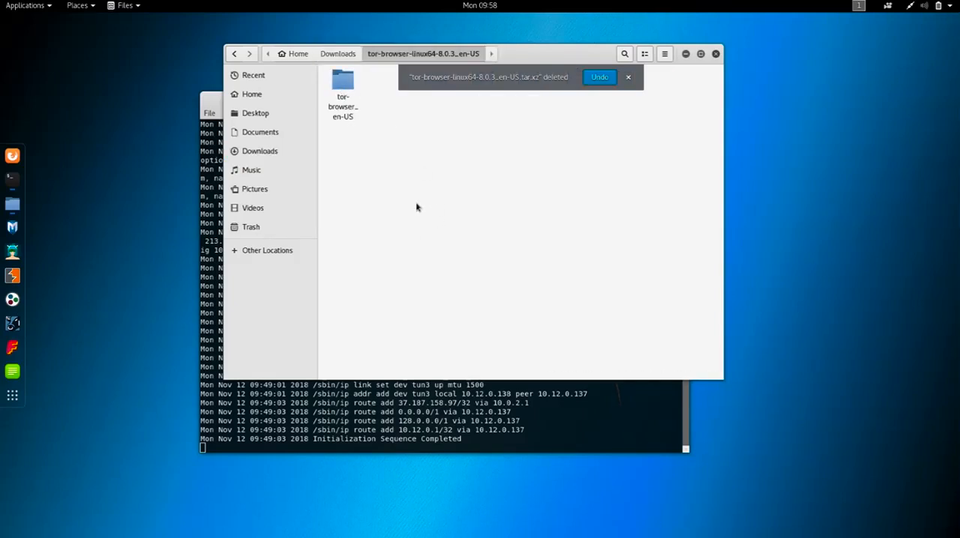
{"action": "double_click", "coordinate": [341, 88]}
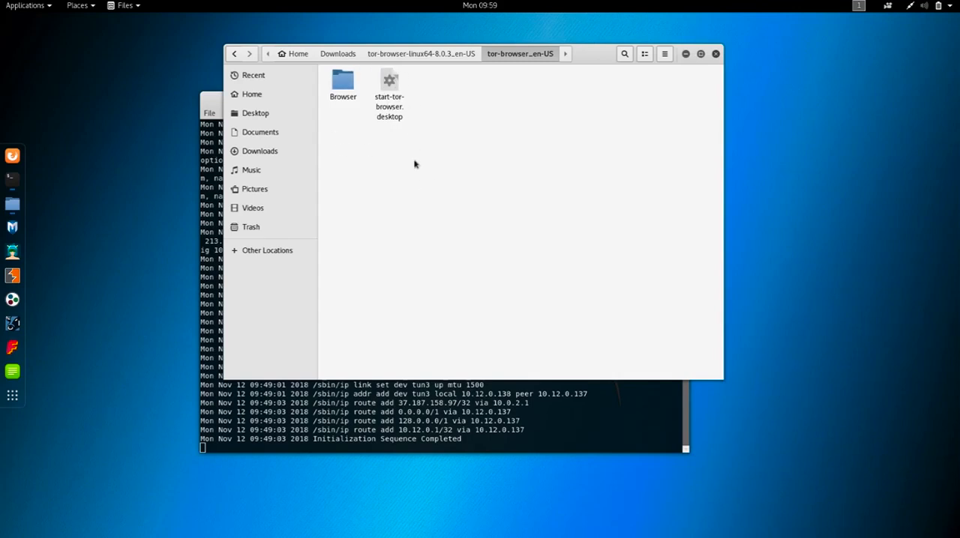
{"action": "double_click", "coordinate": [389, 88]}
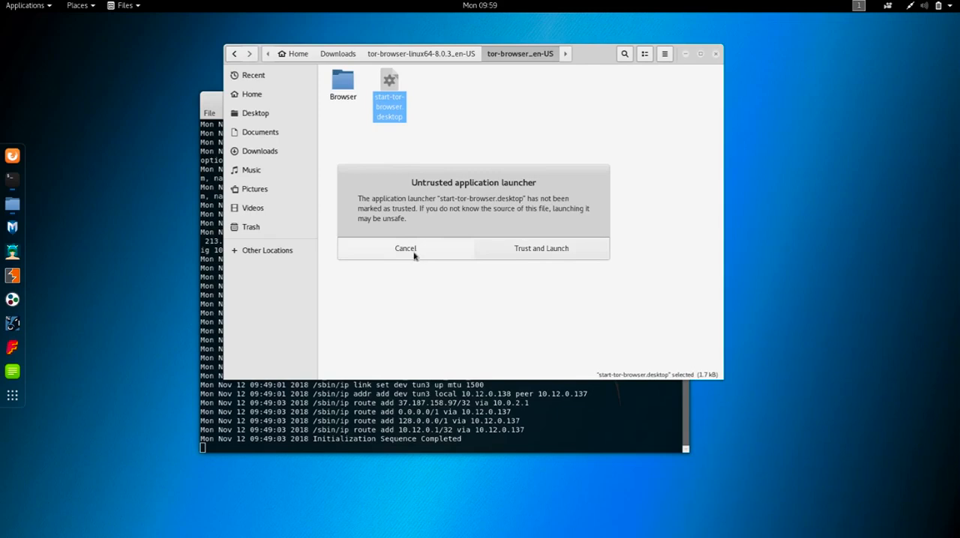
{"action": "left_click", "coordinate": [548, 252]}
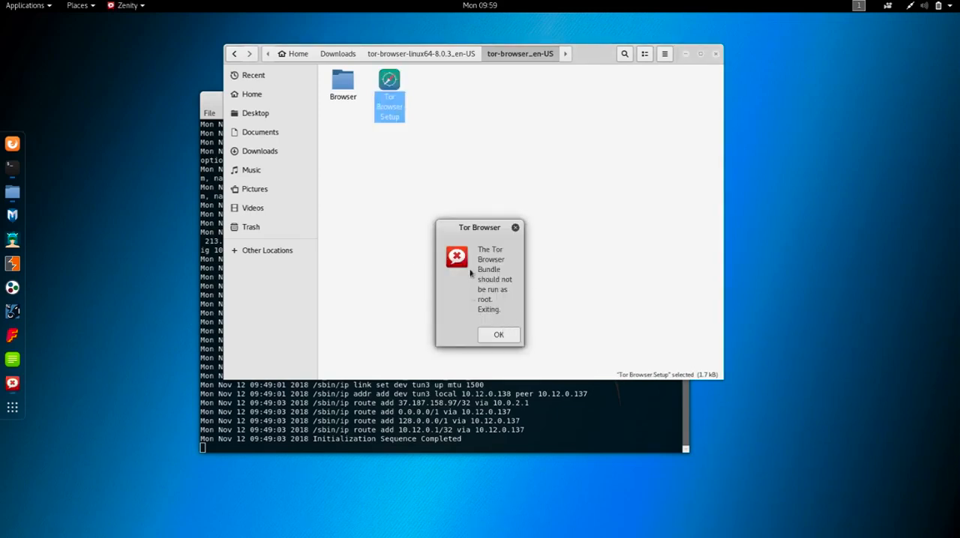
{"action": "left_click_drag", "start_coordinate": [495, 222], "coordinate": [544, 98]}
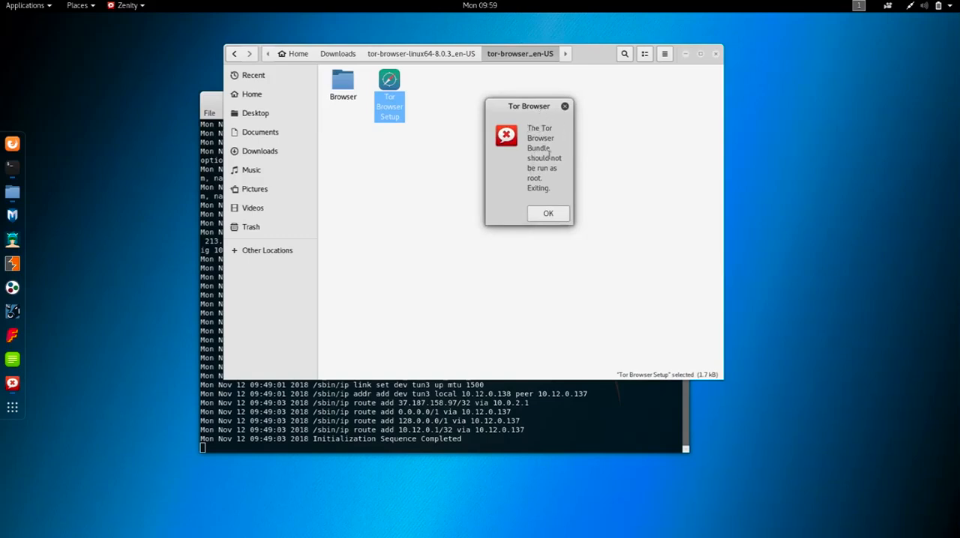
{"action": "left_click", "coordinate": [545, 215]}
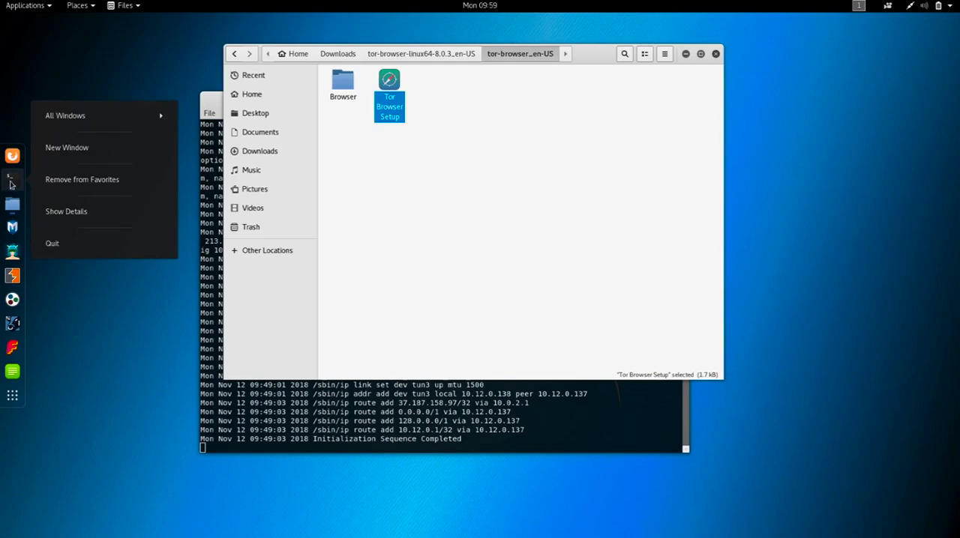
- Open a new terminal window and return to the file manager showing the tor-browser_en-US folder
{"action": "left_click", "coordinate": [79, 149]}
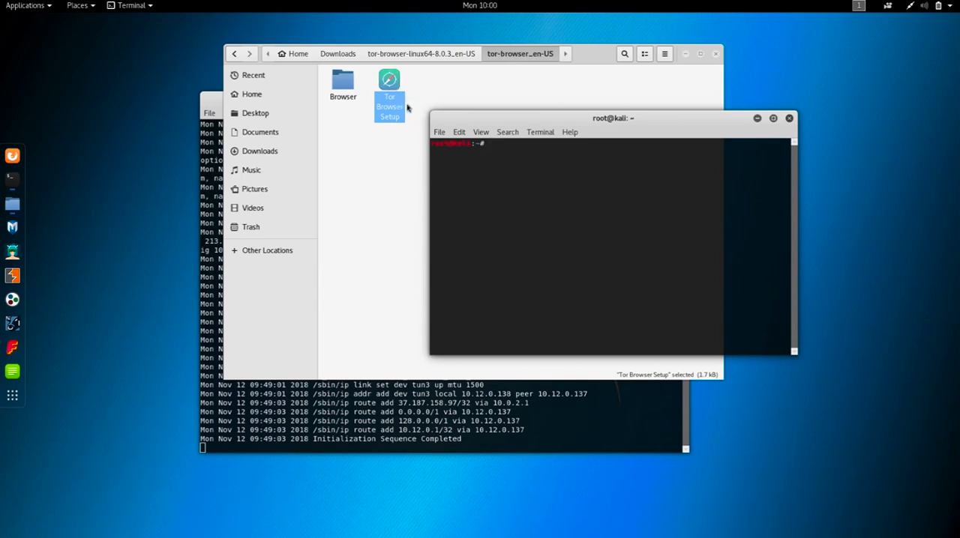
{"action": "left_click", "coordinate": [408, 168]}
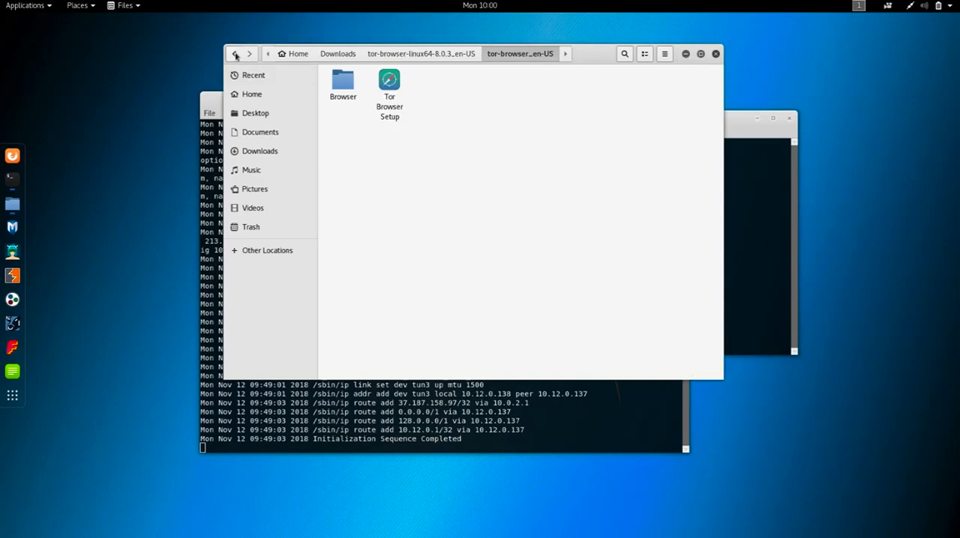
- Leave and reopen the tor-browser_en-US folder, and view the contents of the Trash
{"action": "left_click", "coordinate": [235, 54]}
{"action": "double_click", "coordinate": [342, 88]}
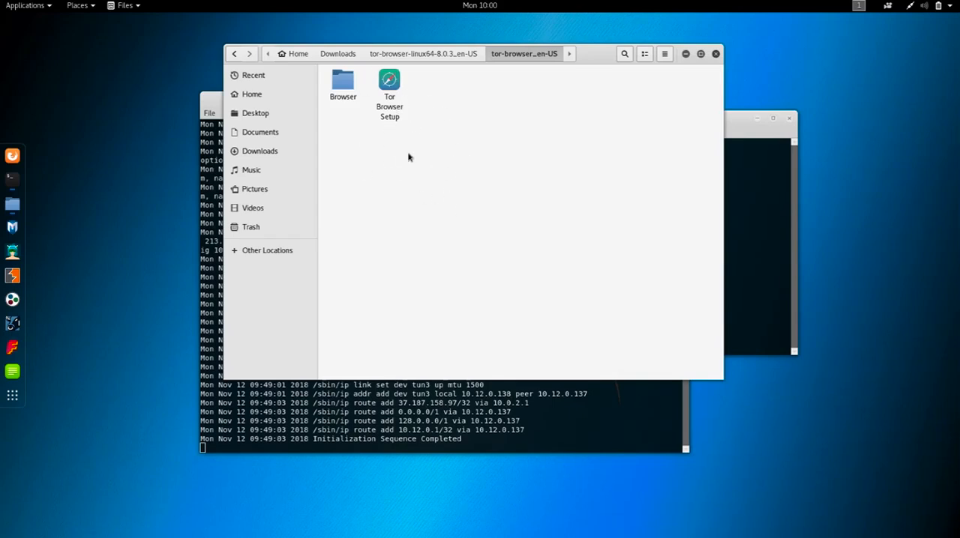
{"action": "left_click", "coordinate": [286, 228]}
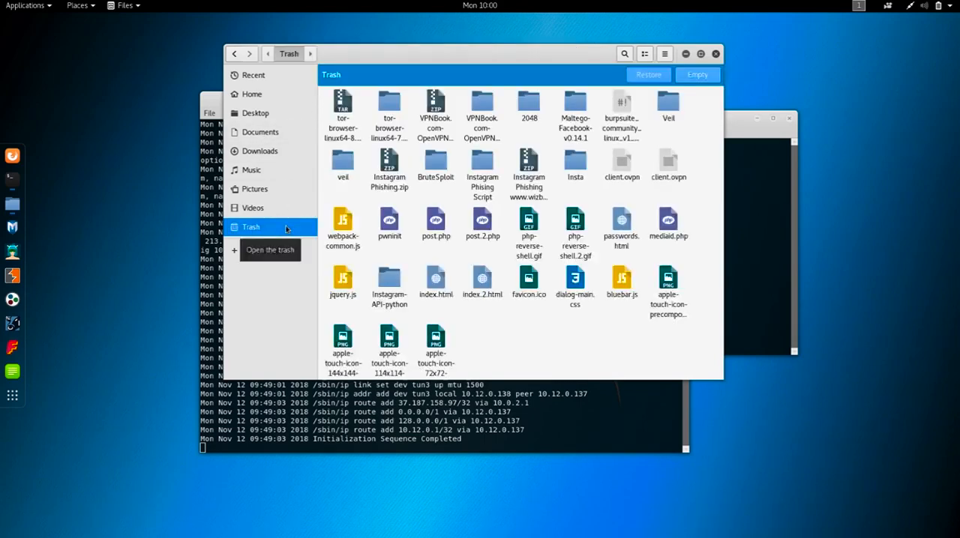
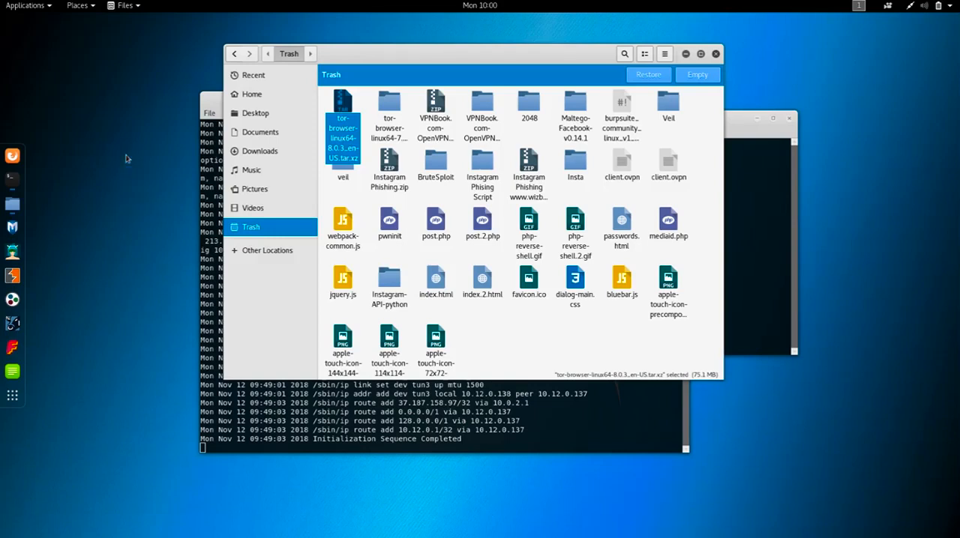
- Return to the Downloads folder and bring up the available actions for the extracted tor-browser-linux64-8.0.3_en-US folder
{"action": "left_click", "coordinate": [256, 152]}
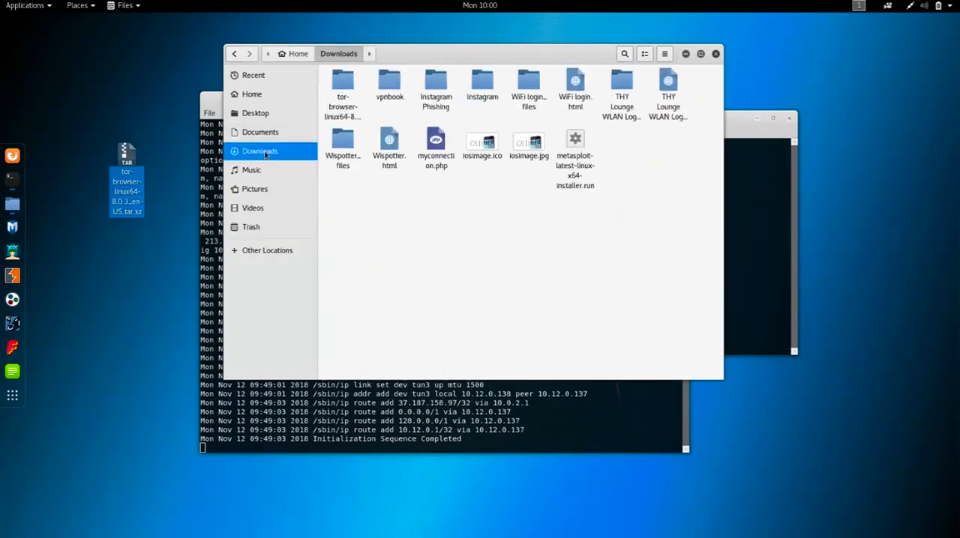
{"action": "left_click", "coordinate": [339, 97]}
{"action": "right_click", "coordinate": [347, 86]}
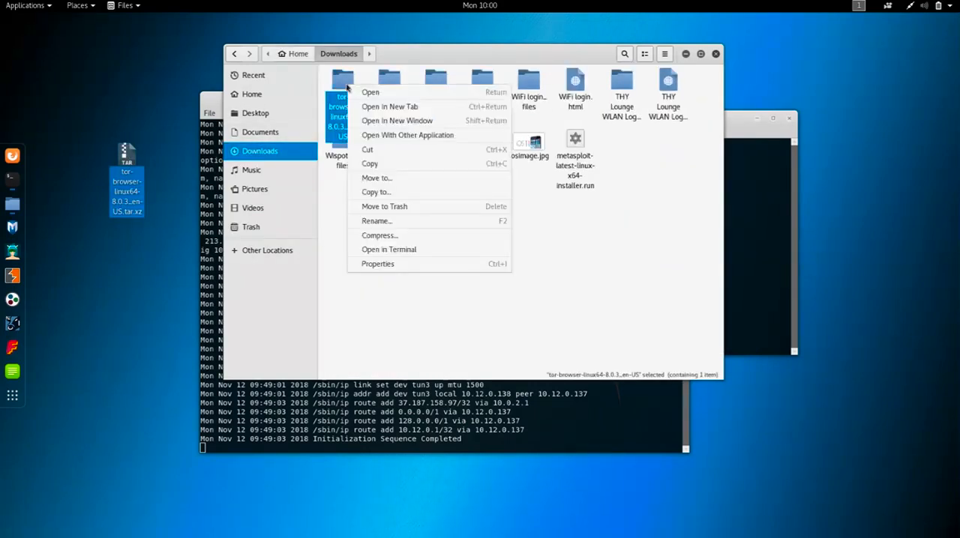
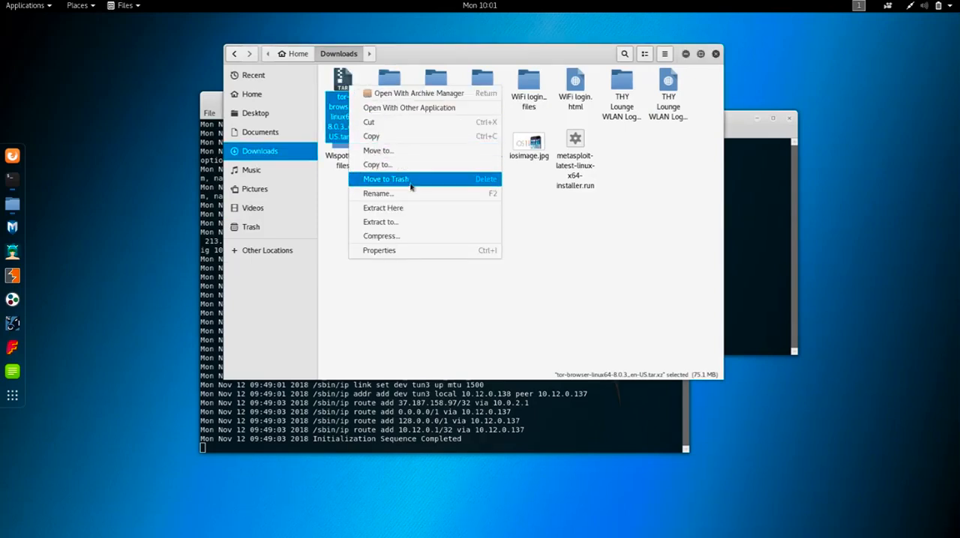
- Extract the tor-browser-linux64-8.0.3_en-US.tar.xz archive directly into the Downloads folder
{"action": "left_click", "coordinate": [402, 208]}
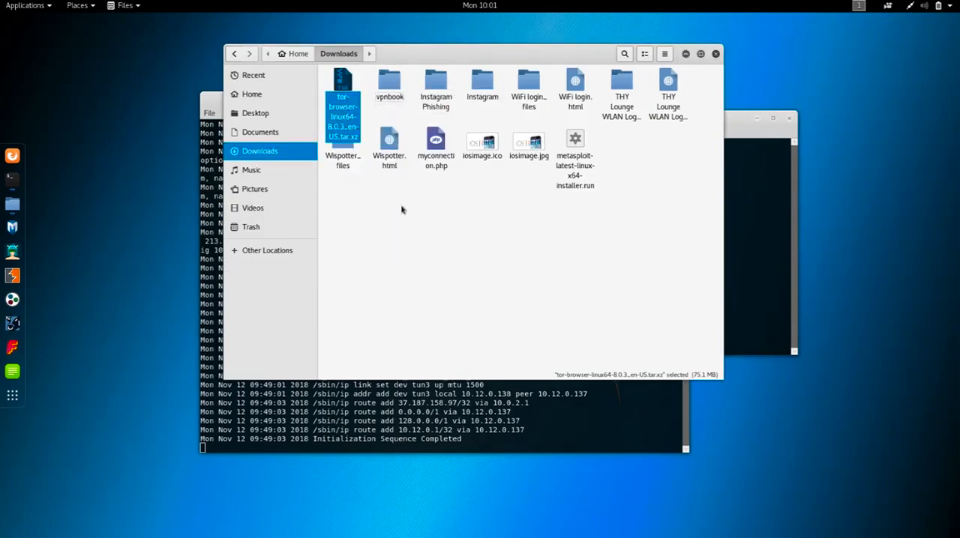
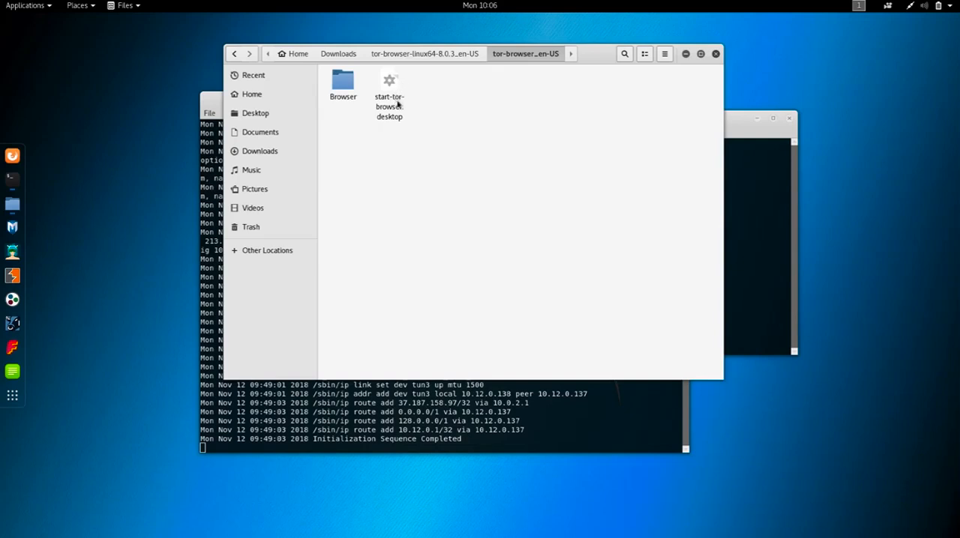
- Switch to the root terminal, reposition it over the file manager and change the working directory to Downloads
{"action": "left_click", "coordinate": [730, 127]}
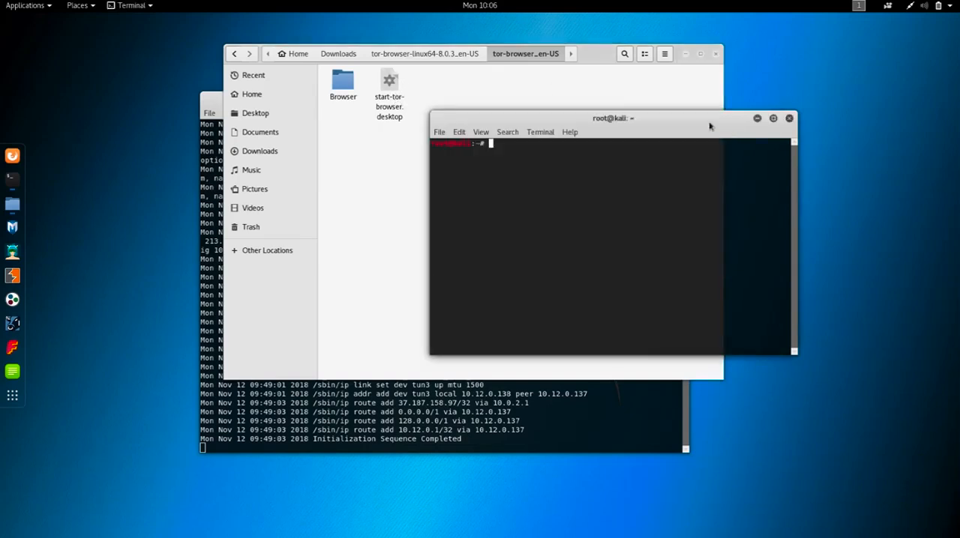
{"action": "left_click_drag", "start_coordinate": [618, 122], "coordinate": [541, 152]}
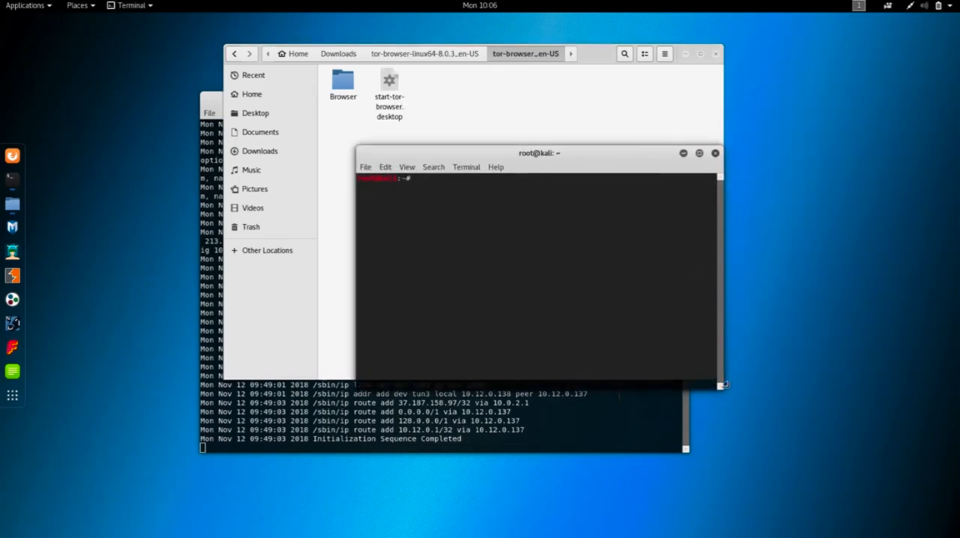
{"action": "left_click_drag", "start_coordinate": [624, 162], "coordinate": [606, 157]}
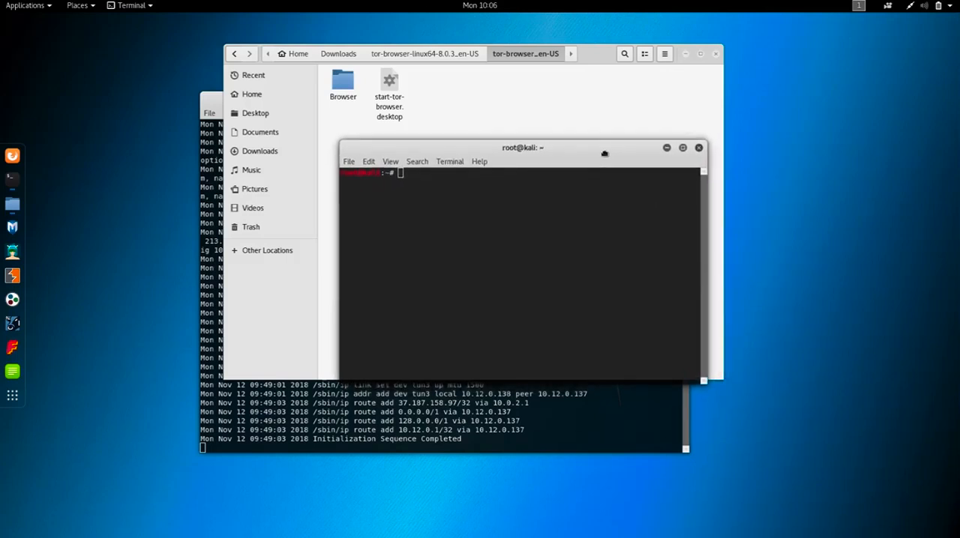
{"action": "type", "text": "cd Downloads"}
{"action": "key", "text": "Return"}
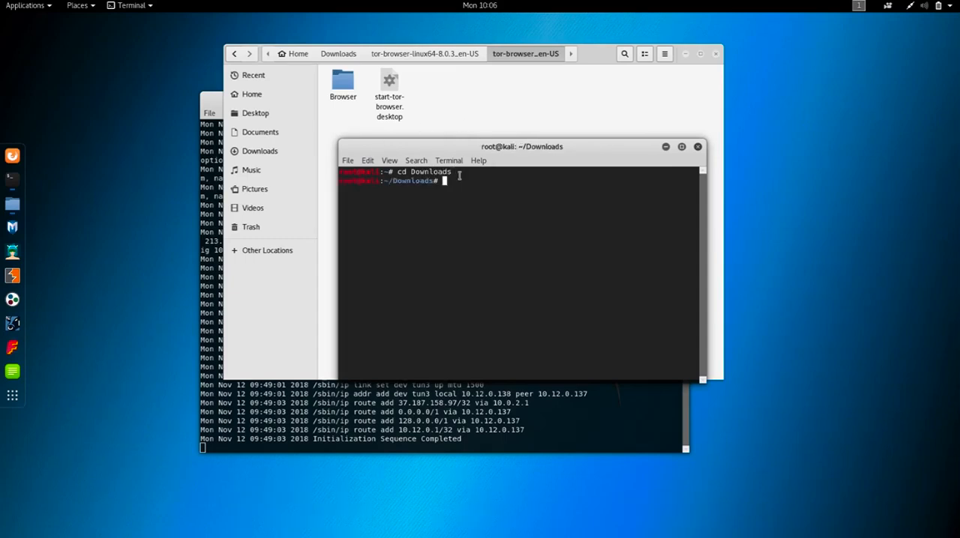
- List the contents of Downloads and change into the tor-browser-linux64-8.0.3_en-US directory
{"action": "type", "text": "ls"}
{"action": "key", "text": "Return"}
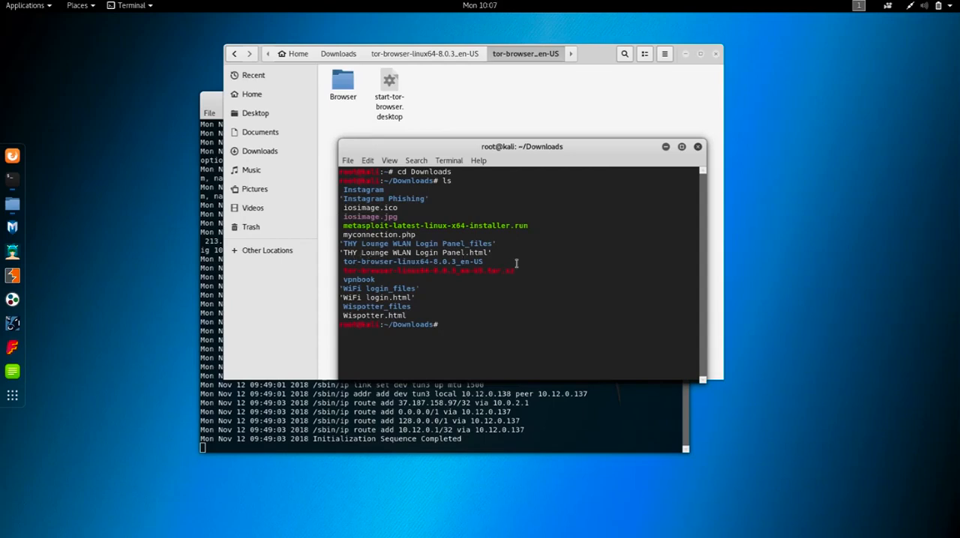
{"action": "type", "text": "cd tor"}
{"action": "key", "text": "Tab"}
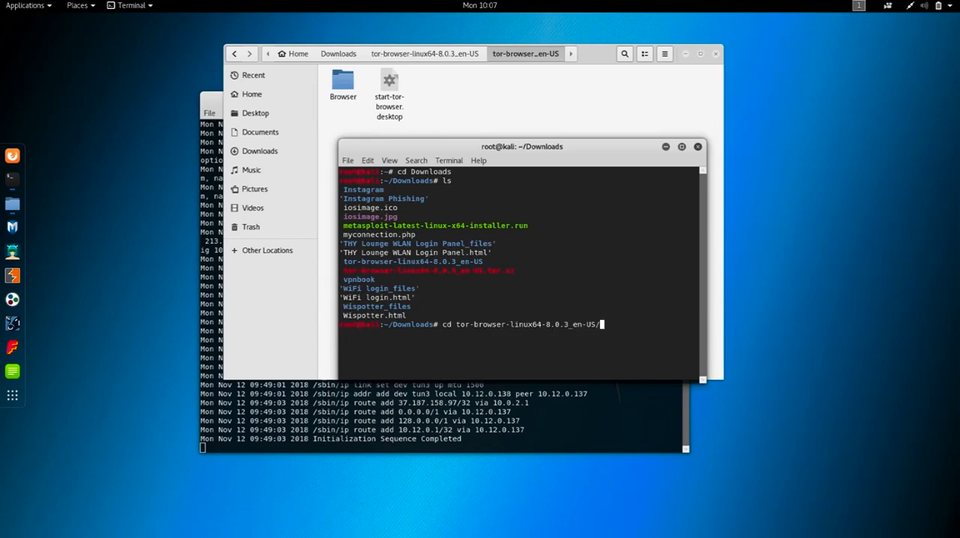
{"action": "key", "text": "Return"}
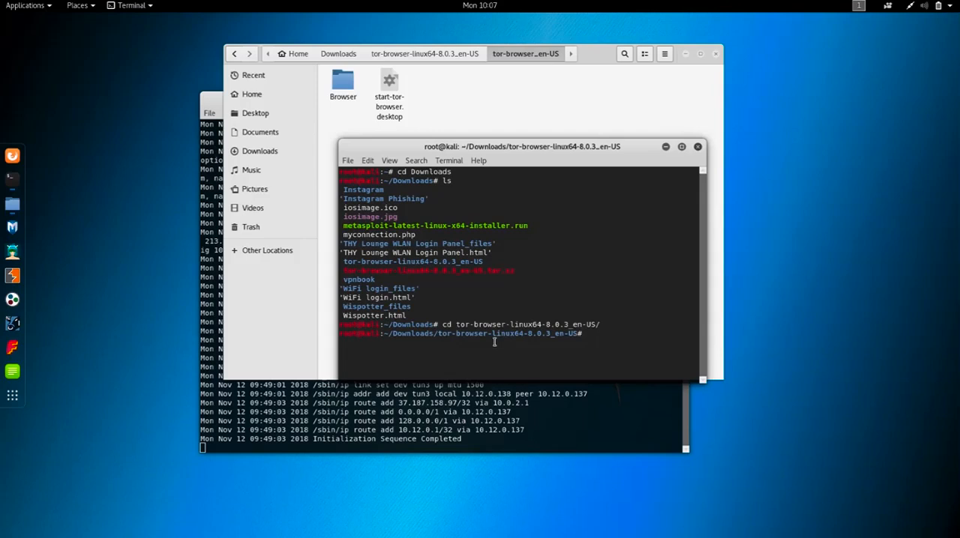
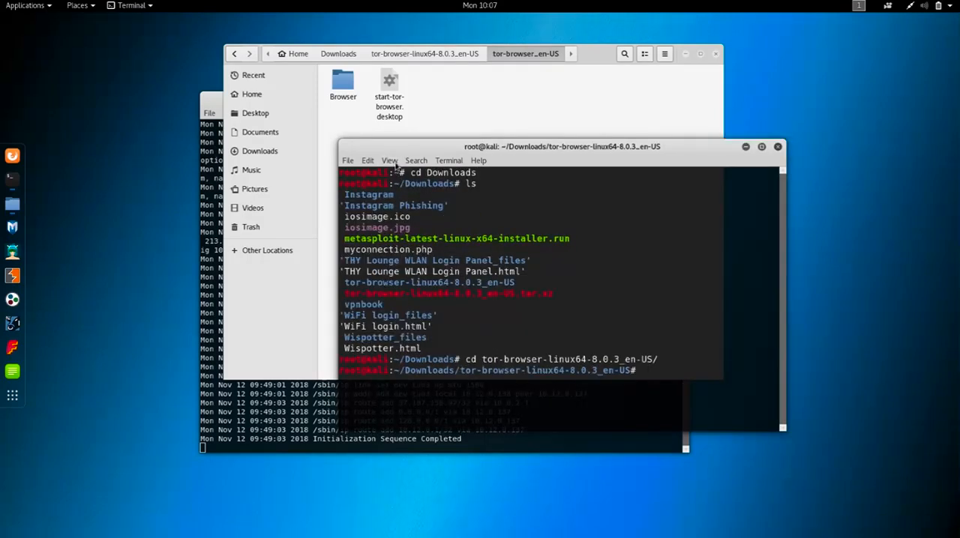
- Zoom in the Downloads terminal's text and clear away the file manager and vpnbook terminal, leaving the enlarged terminal repositioned on the desktop
{"action": "left_click", "coordinate": [390, 161]}
{"action": "left_click", "coordinate": [440, 202]}
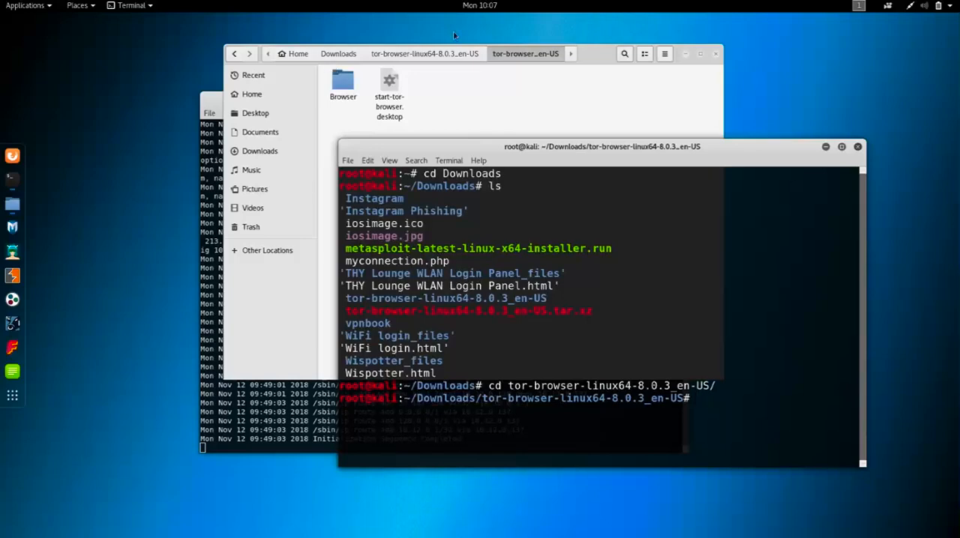
{"action": "left_click", "coordinate": [716, 53]}
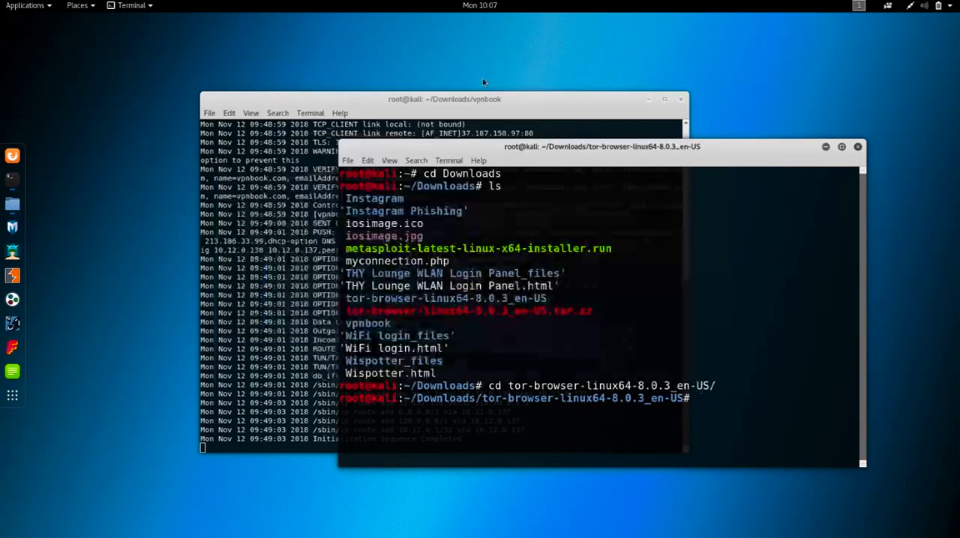
{"action": "left_click", "coordinate": [649, 99]}
{"action": "left_click_drag", "start_coordinate": [665, 148], "coordinate": [507, 57]}
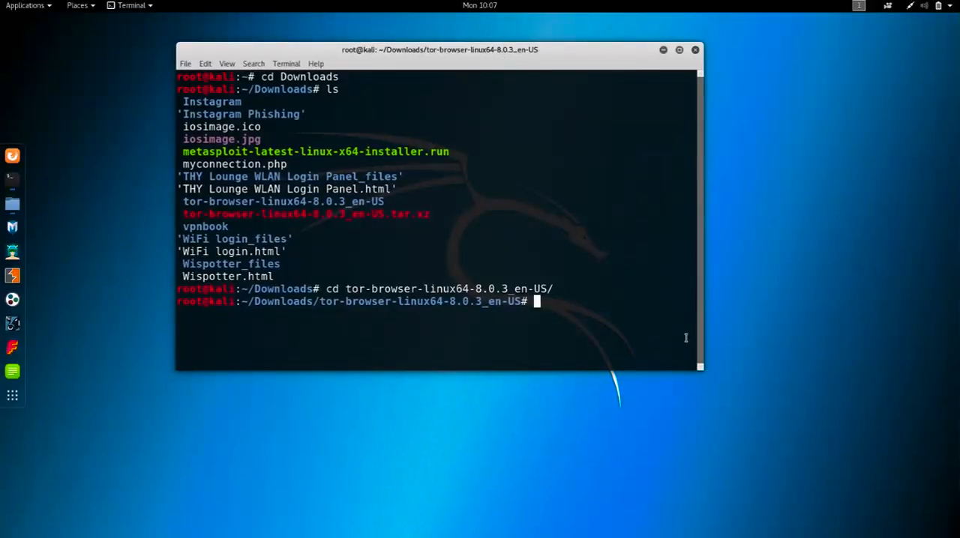
- List the contents of the tor-browser-linux64-8.0.3_en-US directory and change into its tor-browser_en-US subdirectory
{"action": "type", "text": "ls"}
{"action": "key", "text": "Return"}
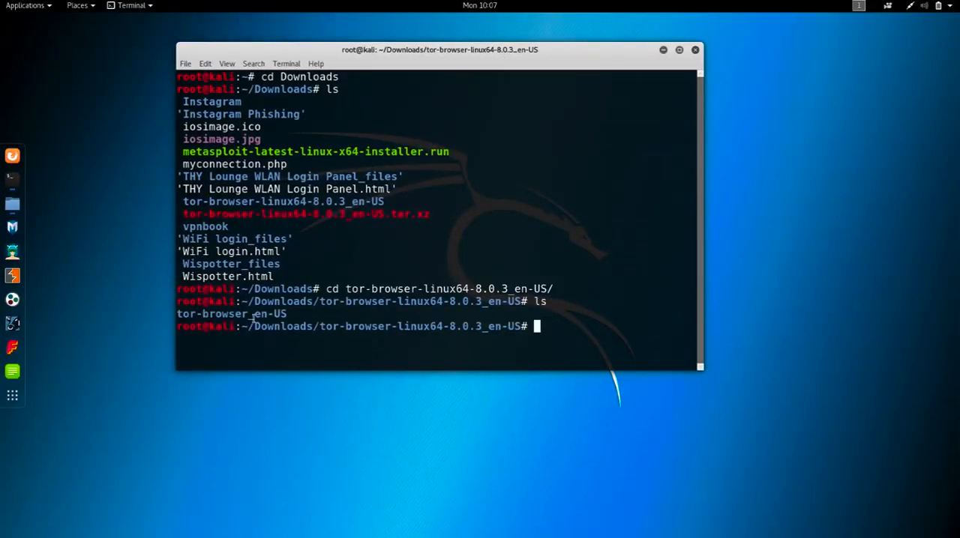
{"action": "type", "text": "cd tor"}
{"action": "key", "text": "Tab"}
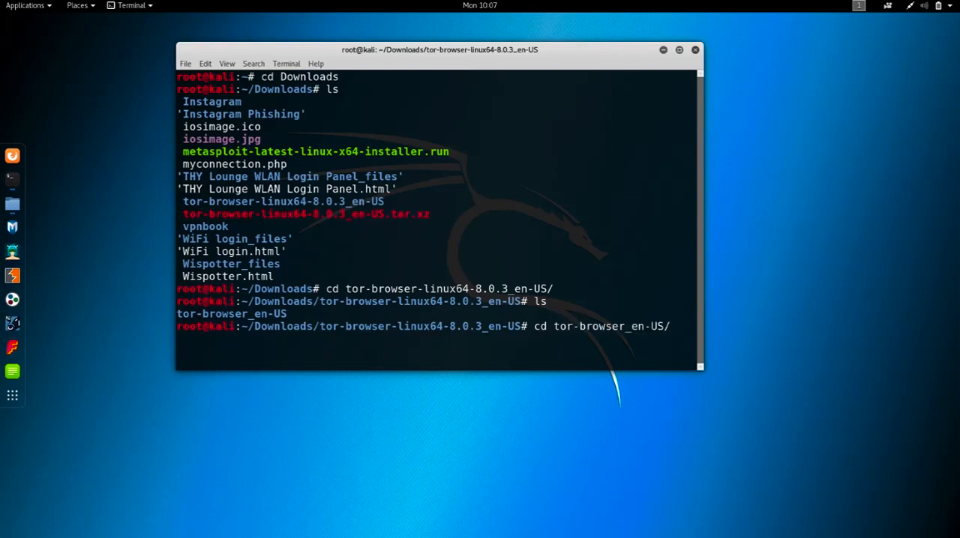
{"action": "key", "text": "Return"}
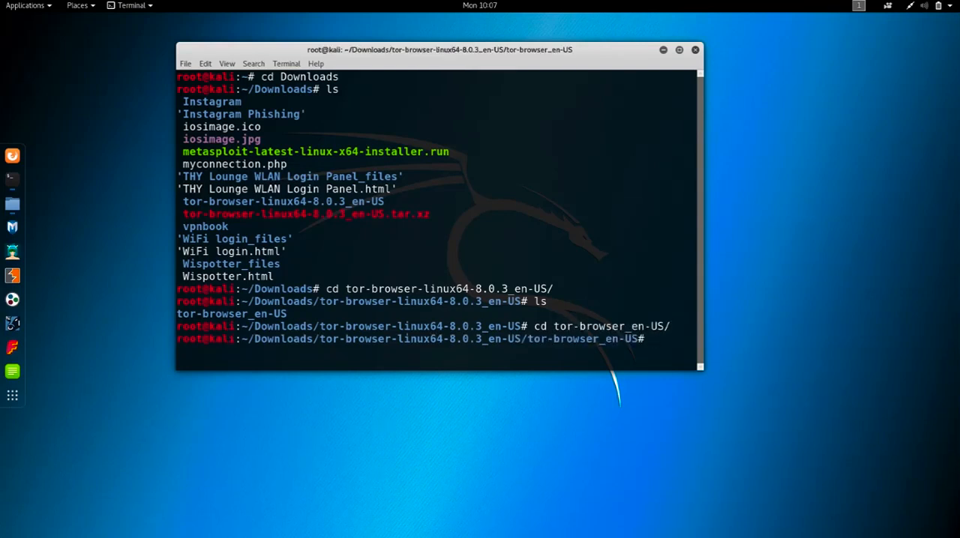
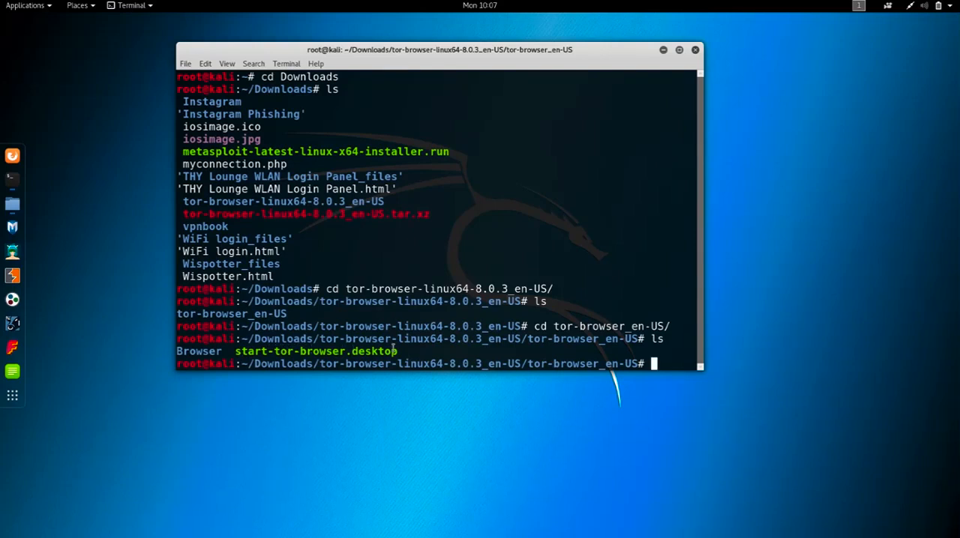
- Begin a ./ command at the terminal prompt for executing the launcher file in the tor-browser_en-US directory
{"action": "type", "text": "./start-tor-browser.desktop"}
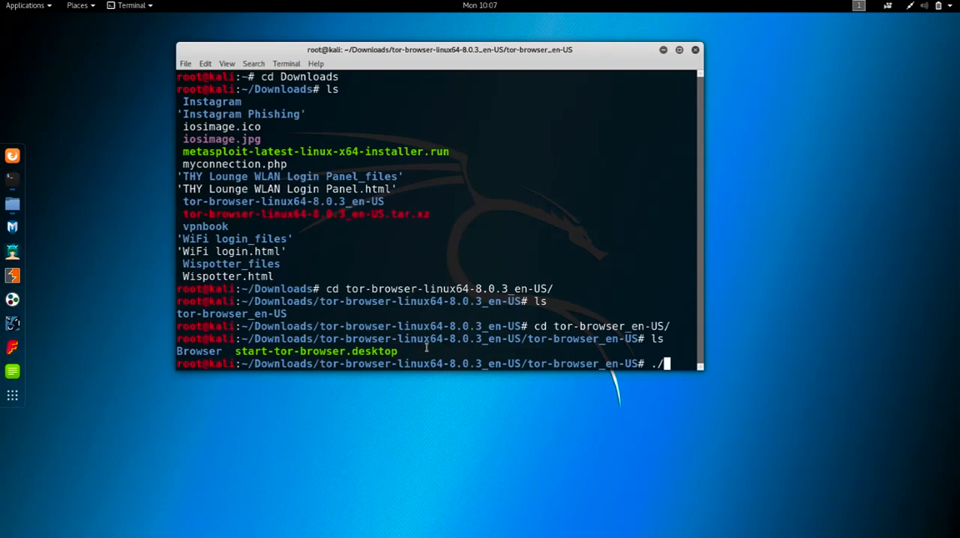
- Complete the pending ./ command with the launcher's file name so it reads ./start-tor-browser.desktop
{"action": "type", "text": "start-t"}
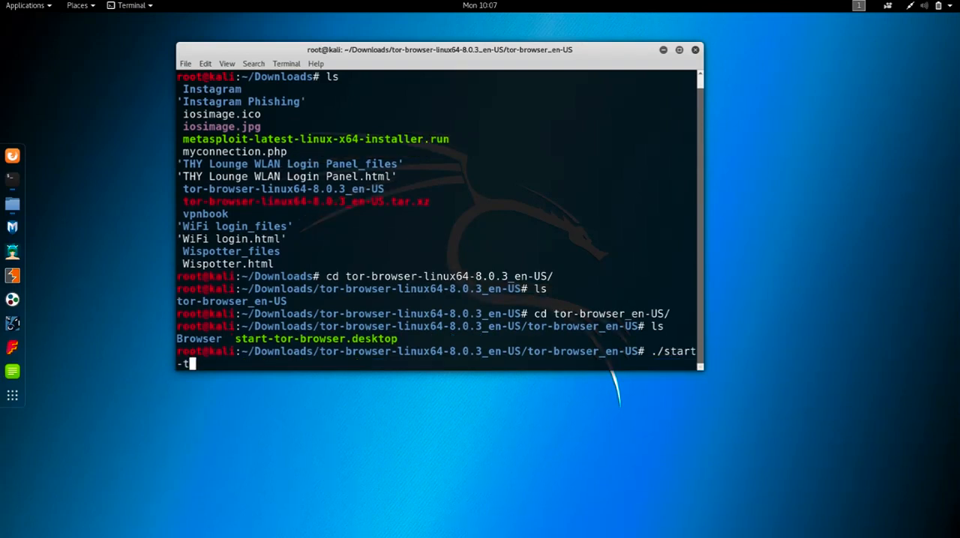
{"action": "type", "text": "or-browser.desktop"}
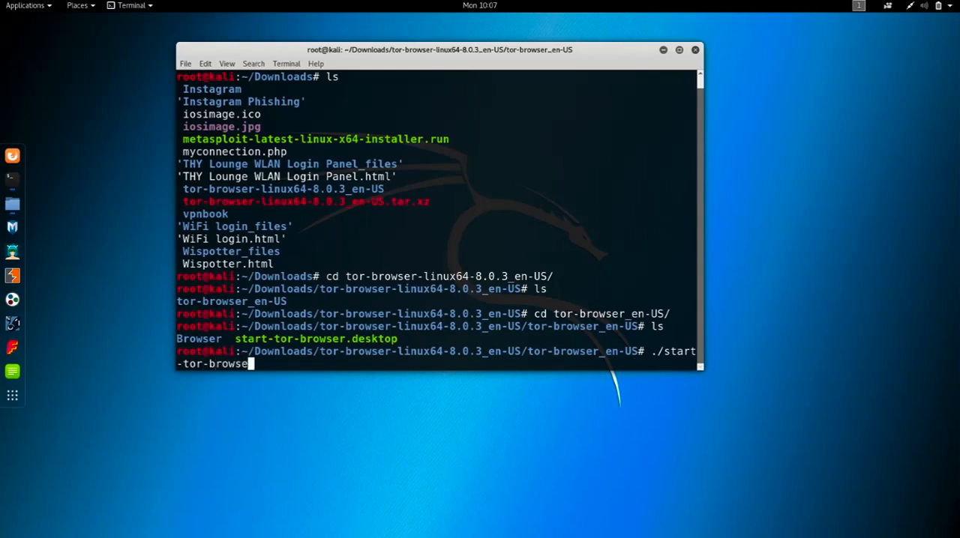
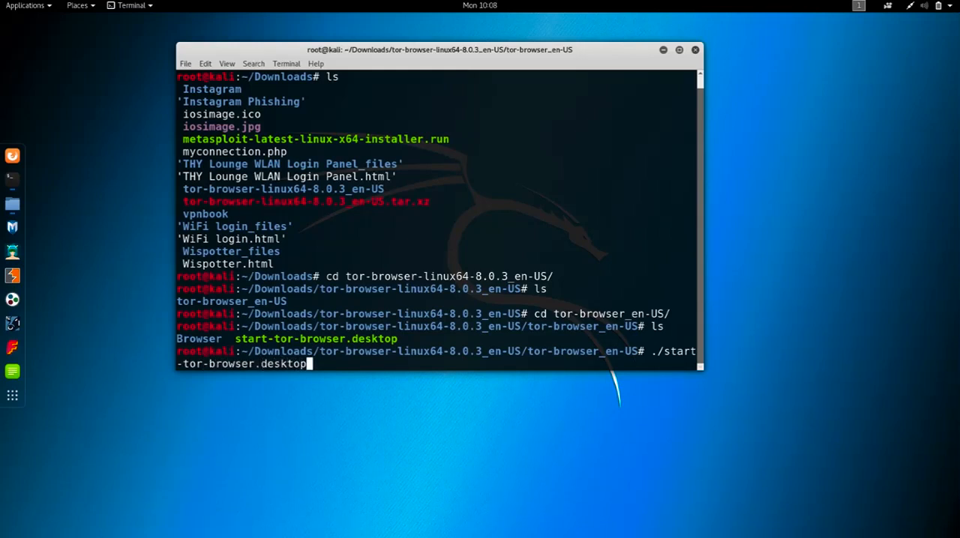
- Try to launch Tor Browser by running the entered ./start-tor-browser.desktop command, and dismiss the resulting dialog
{"action": "key", "text": "Return"}
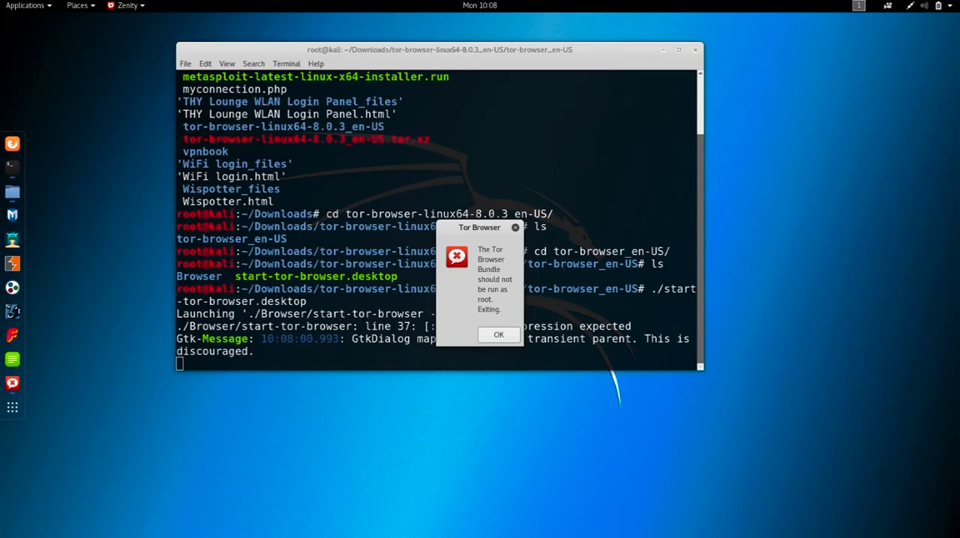
{"action": "left_click", "coordinate": [498, 334]}
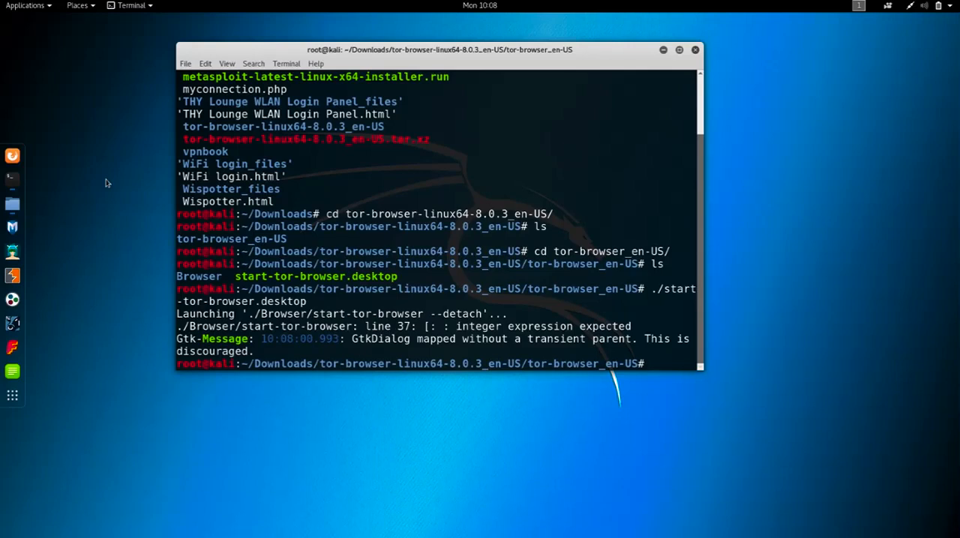
- Switch to the Files window, open the Browser folder inside tor-browser_en-US and select the start-tor-browser script
{"action": "left_click", "coordinate": [12, 203]}
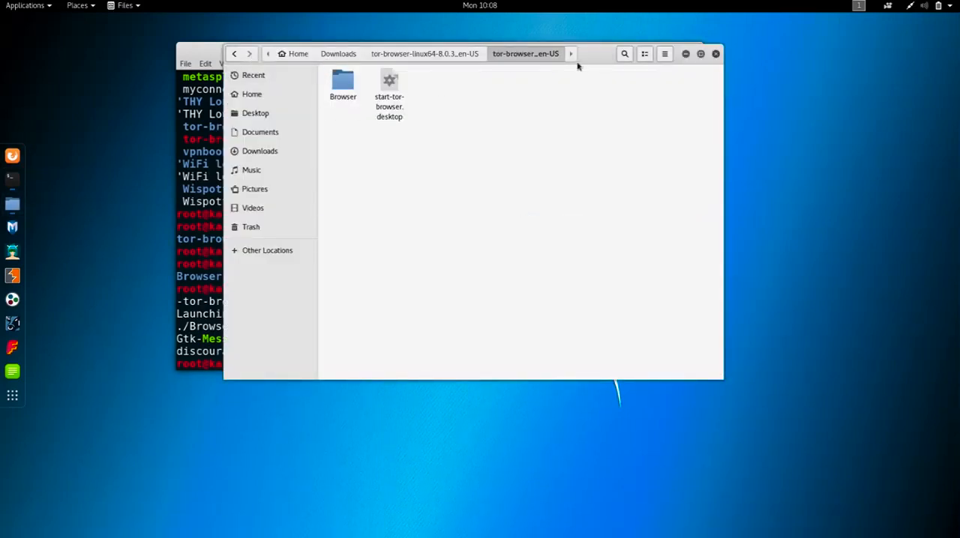
{"action": "left_click_drag", "start_coordinate": [590, 57], "coordinate": [591, 139]}
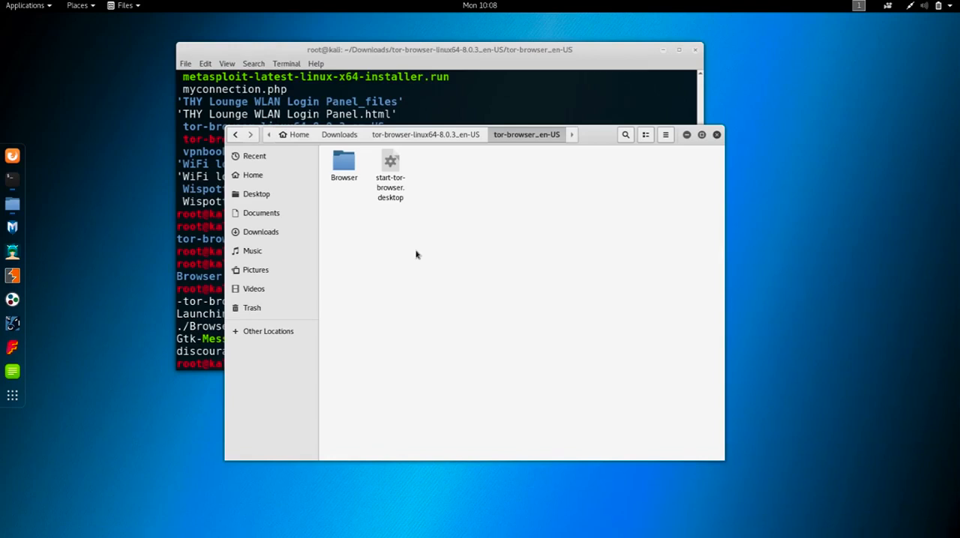
{"action": "double_click", "coordinate": [345, 166]}
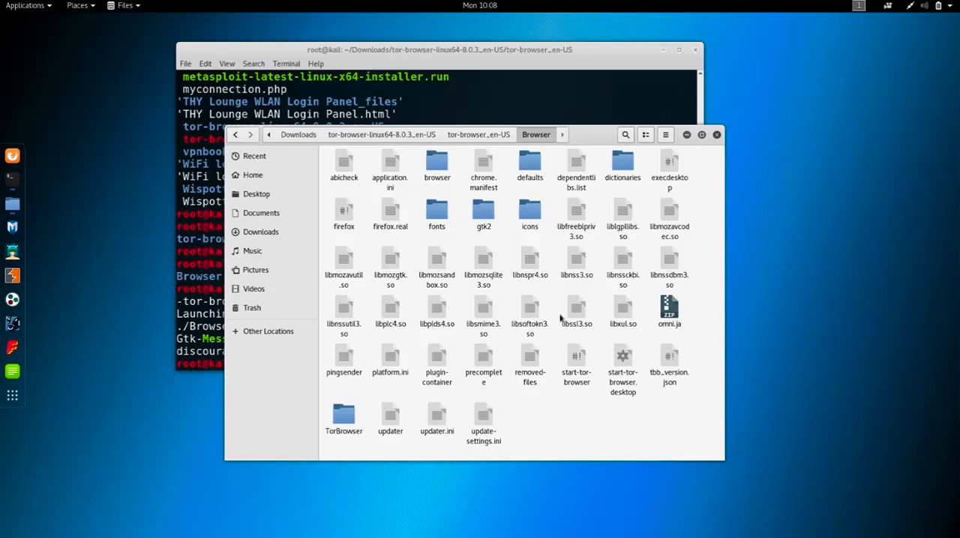
{"action": "left_click", "coordinate": [578, 371]}
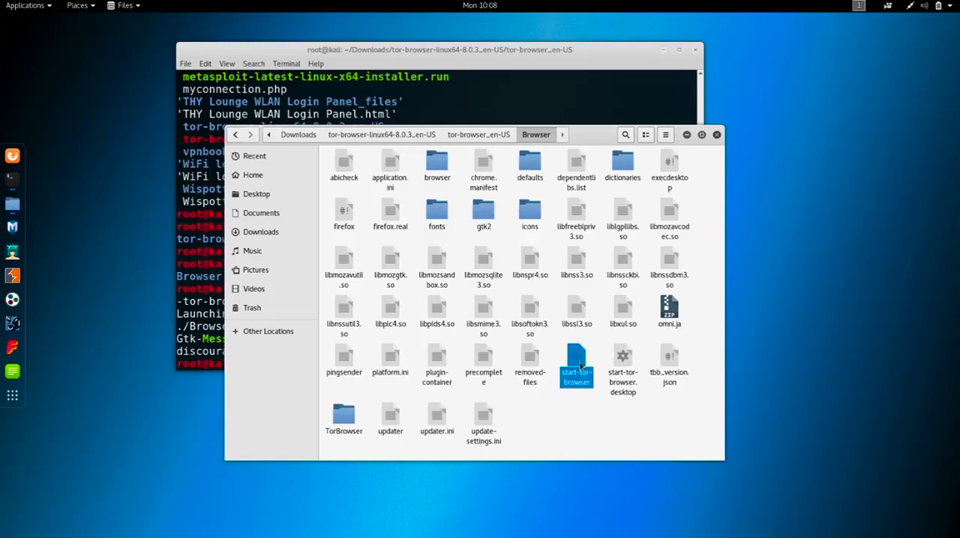
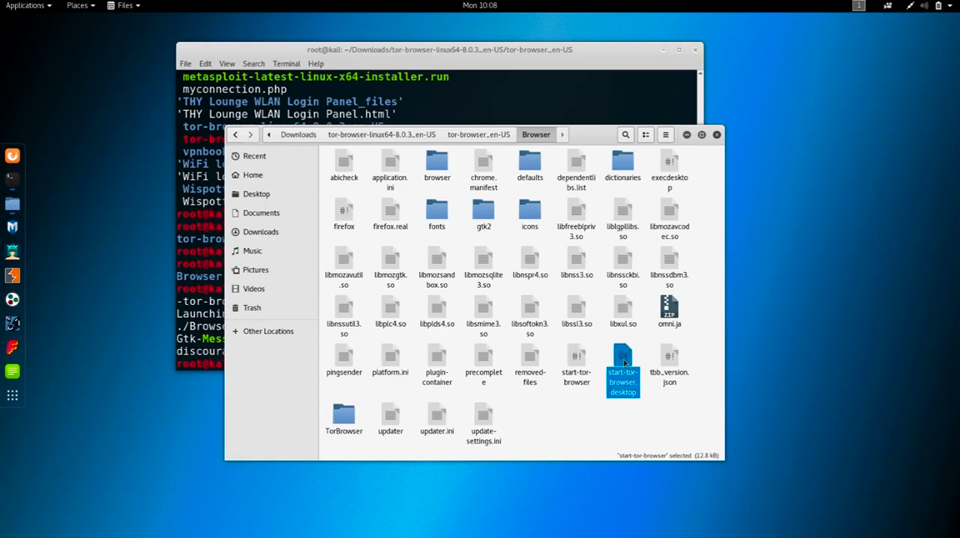
- Open the start-tor-browser script in the Text Editor and move the editor window clear of the screen corner
{"action": "left_click", "coordinate": [579, 363]}
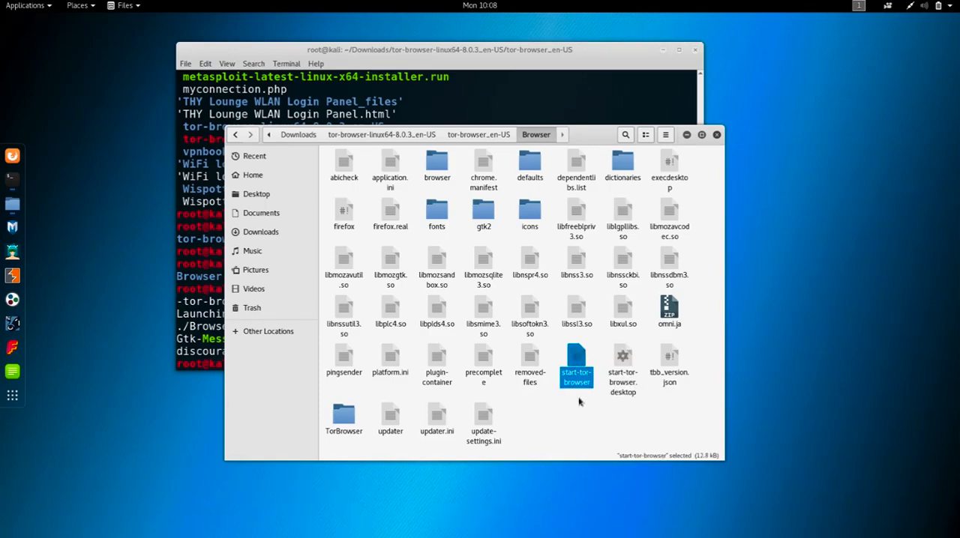
{"action": "right_click", "coordinate": [575, 358]}
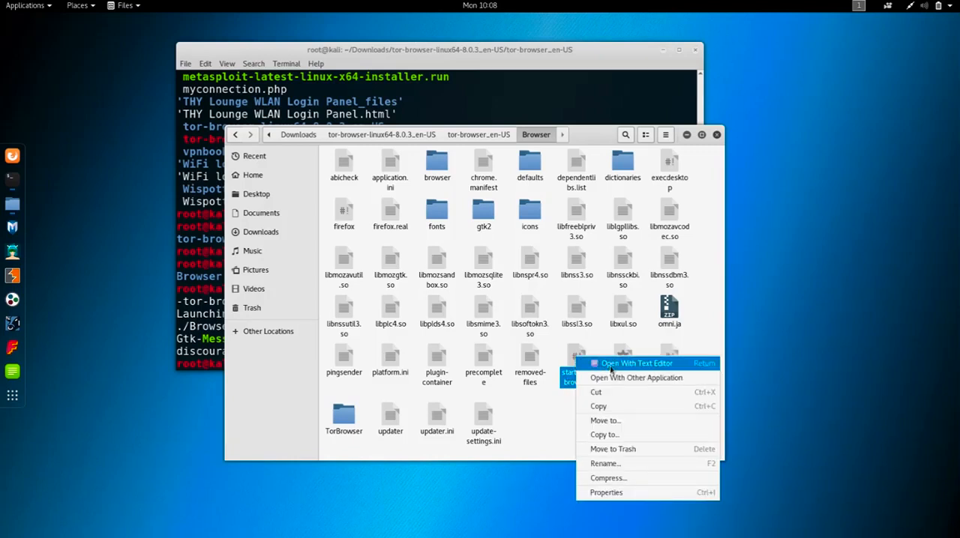
{"action": "left_click", "coordinate": [609, 366]}
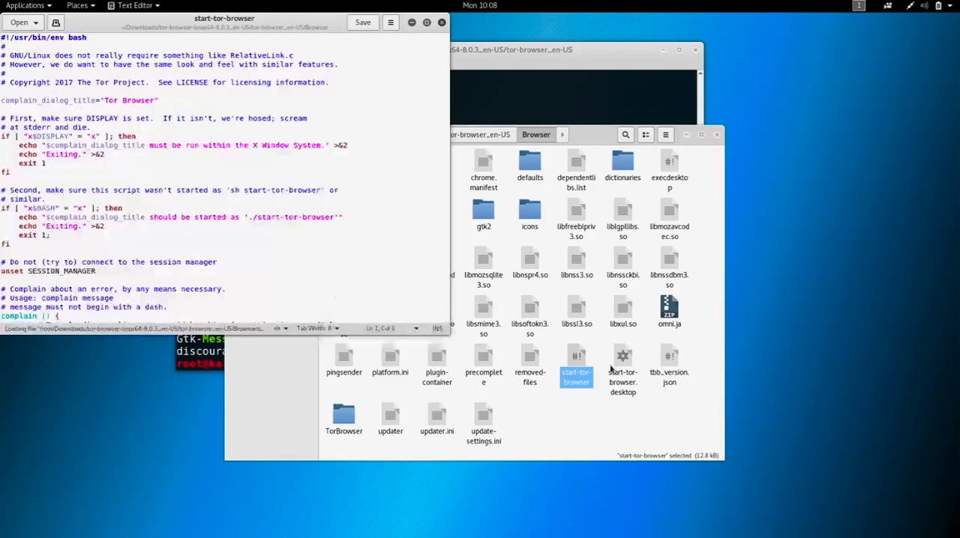
{"action": "left_click_drag", "start_coordinate": [283, 17], "coordinate": [382, 50]}
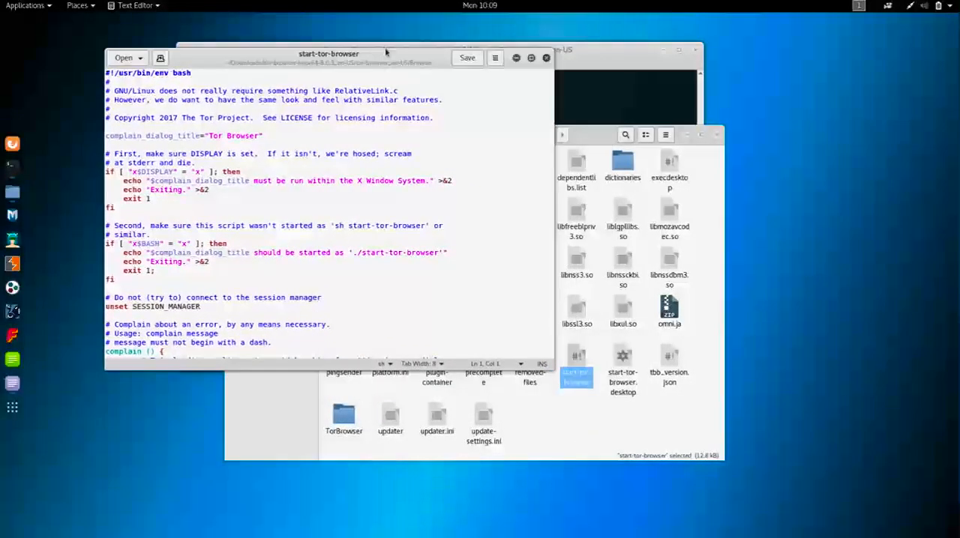
- Look through the start-tor-browser script for the check that stops Tor Browser from running as root
{"action": "left_click", "coordinate": [404, 193]}
{"action": "scroll", "coordinate": [336, 243], "scroll_direction": "down", "scroll_amount": 1}
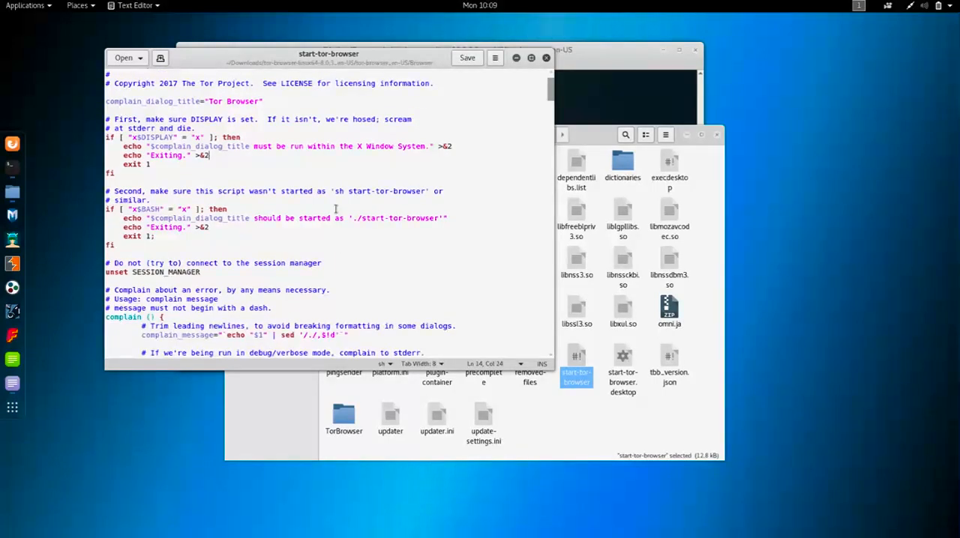
{"action": "scroll", "coordinate": [336, 208], "scroll_direction": "down", "scroll_amount": 3}
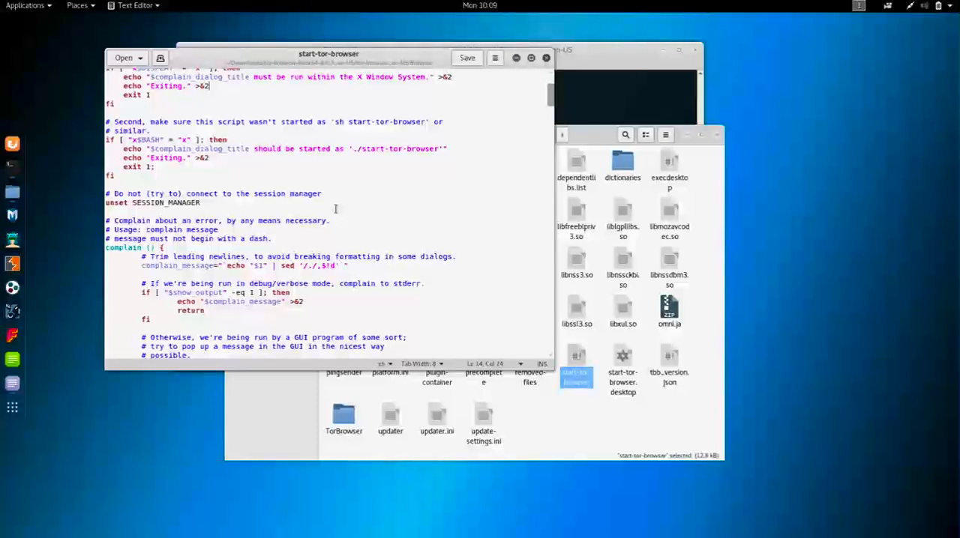
{"action": "scroll", "coordinate": [346, 249], "scroll_direction": "down", "scroll_amount": 5}
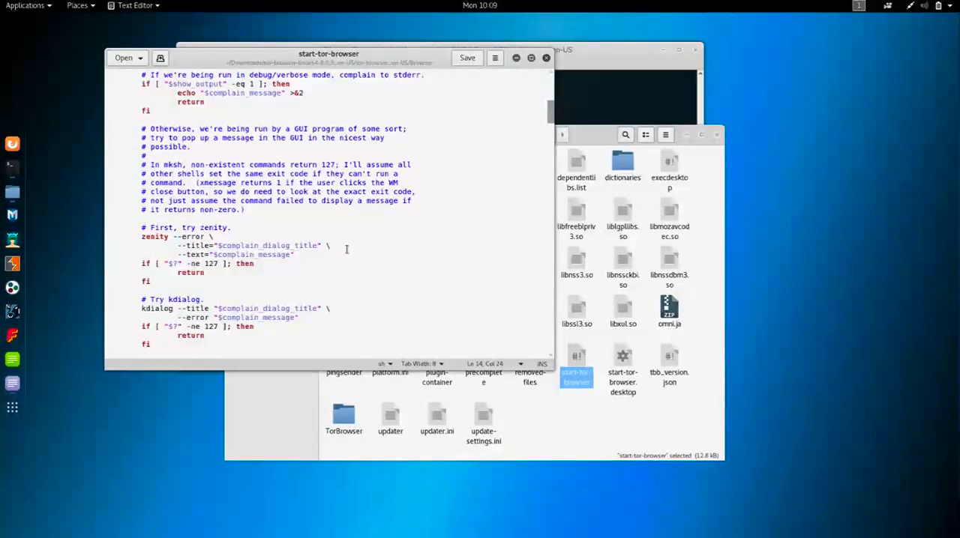
{"action": "scroll", "coordinate": [346, 249], "scroll_direction": "down", "scroll_amount": 3}
{"action": "scroll", "coordinate": [346, 249], "scroll_direction": "down", "scroll_amount": 1}
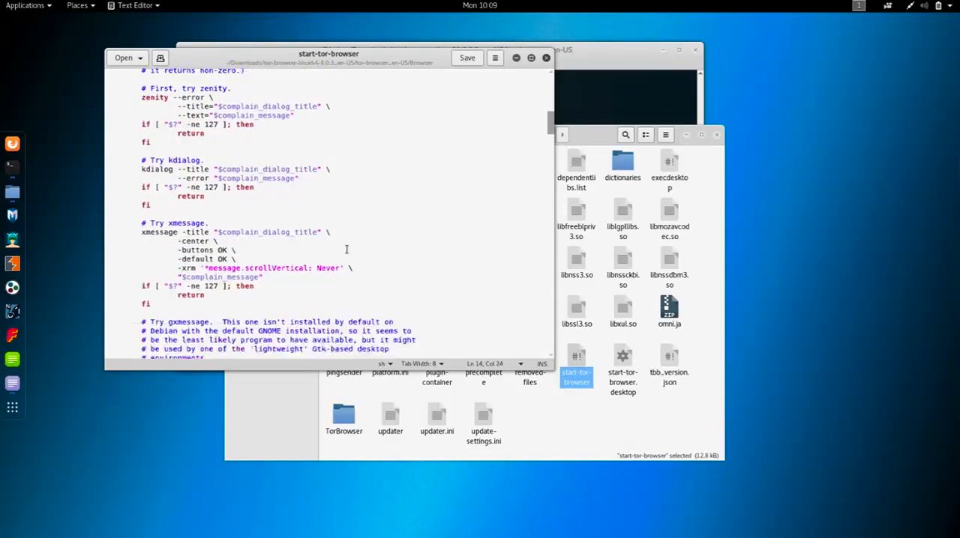
{"action": "scroll", "coordinate": [347, 249], "scroll_direction": "down", "scroll_amount": 5}
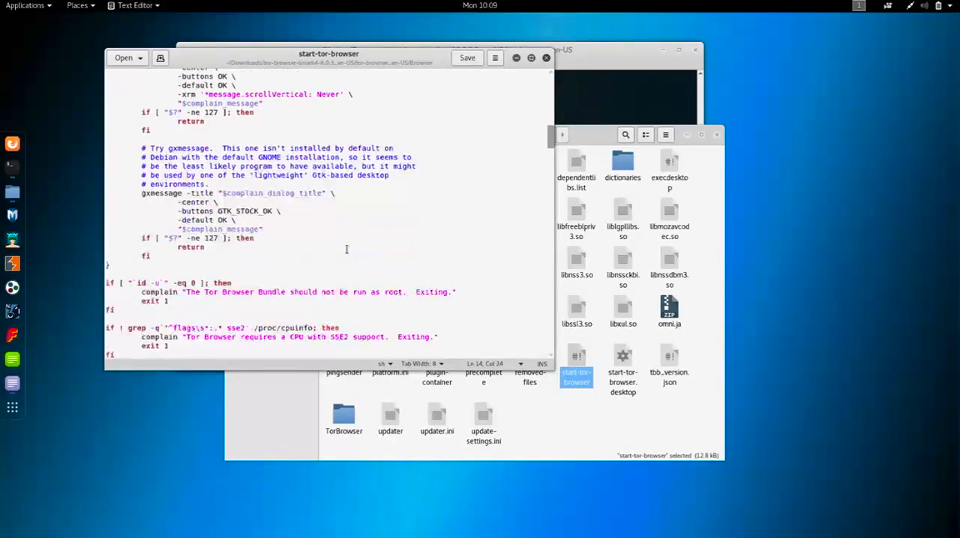
{"action": "scroll", "coordinate": [347, 249], "scroll_direction": "down", "scroll_amount": 1}
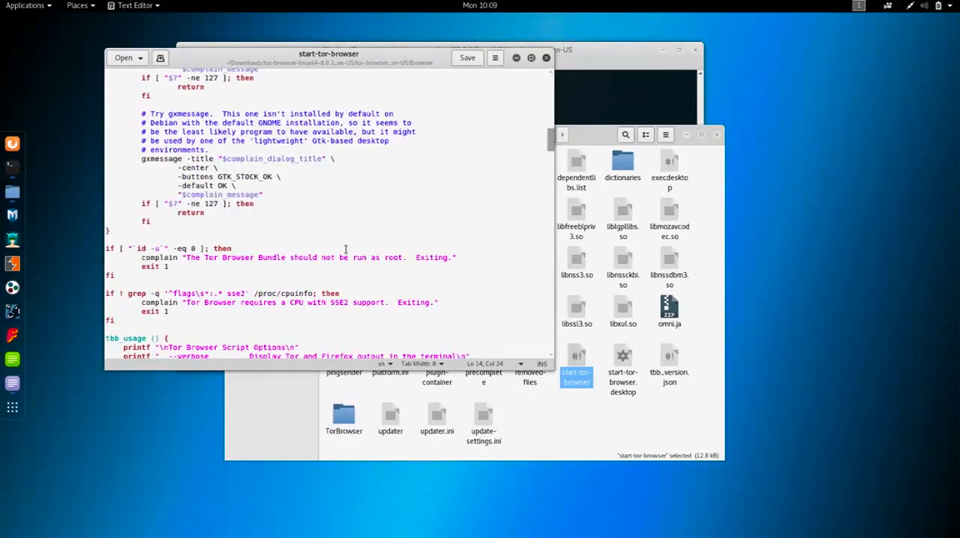
- Examine the `id -u` root check from its if line to fi, and the commented gxmessage lines above it
{"action": "left_click", "coordinate": [107, 248]}
{"action": "key", "text": "shift+Down"}
{"action": "left_click", "coordinate": [193, 248]}
{"action": "left_click_drag", "start_coordinate": [129, 248], "coordinate": [186, 249]}
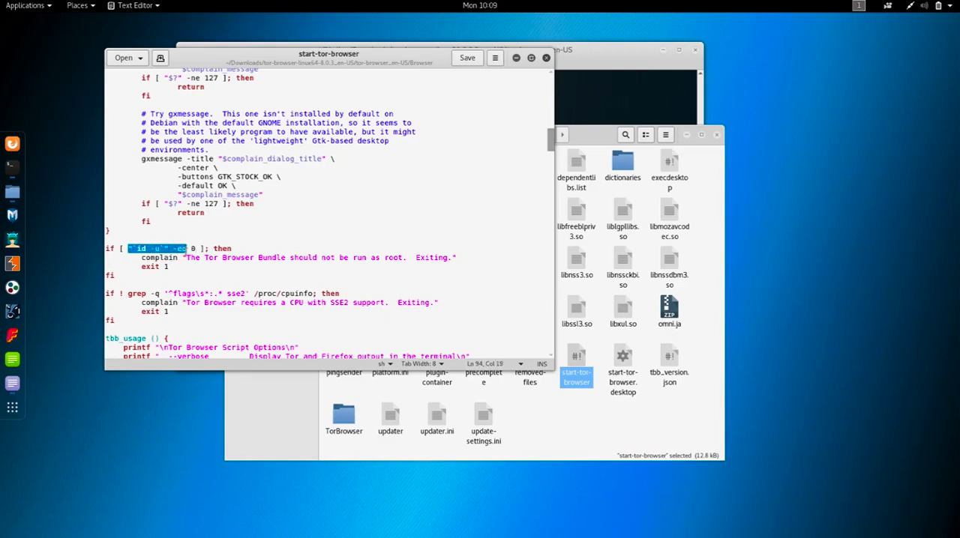
{"action": "left_click", "coordinate": [164, 257]}
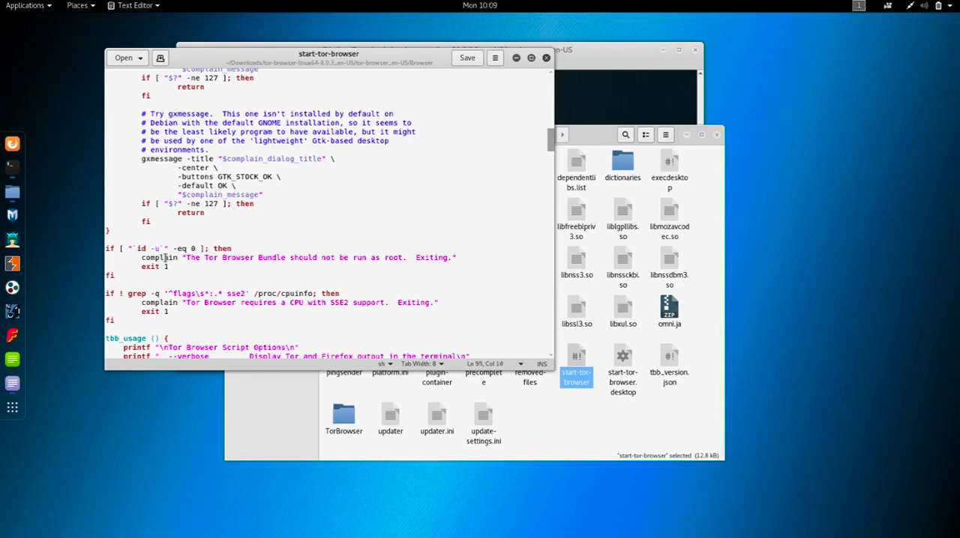
{"action": "left_click_drag", "start_coordinate": [189, 258], "coordinate": [459, 258]}
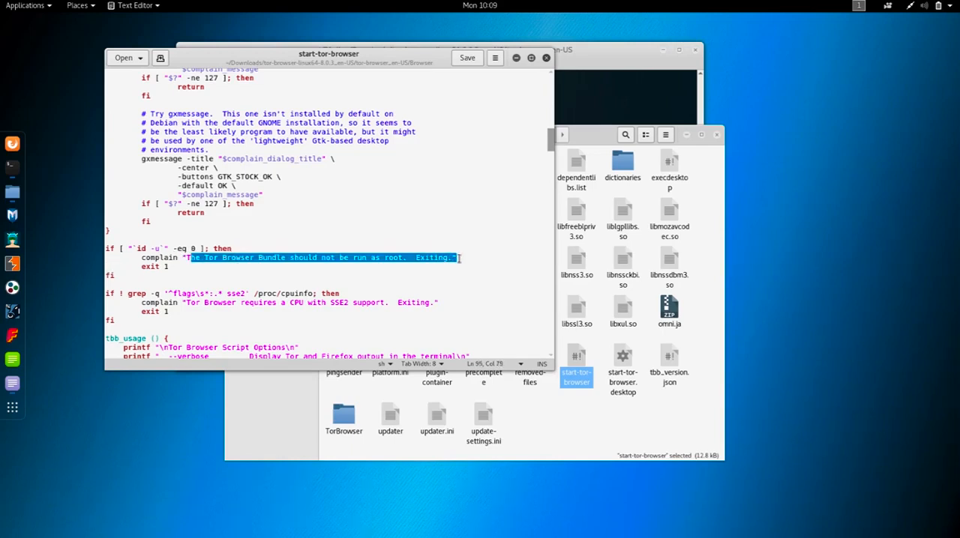
{"action": "left_click", "coordinate": [459, 257]}
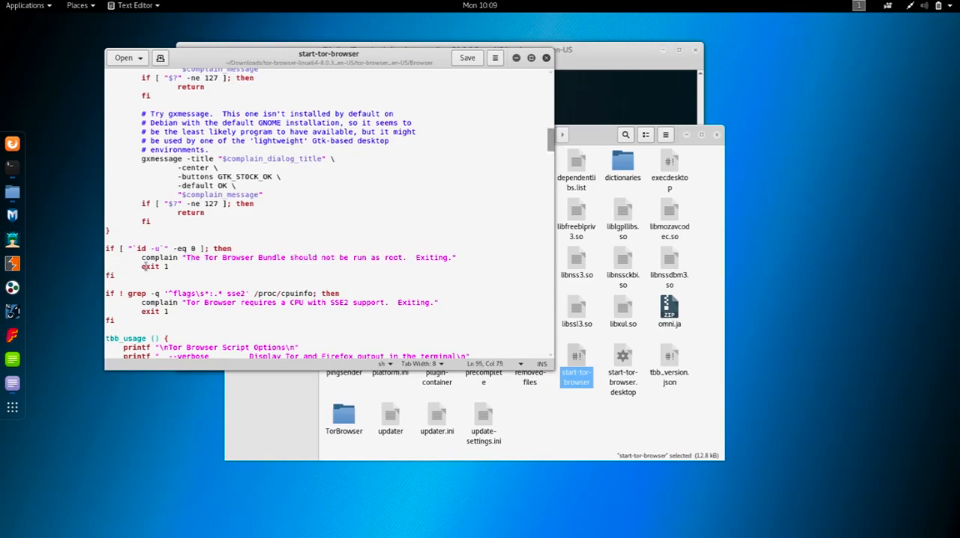
{"action": "left_click", "coordinate": [220, 275]}
{"action": "left_click_drag", "start_coordinate": [220, 276], "coordinate": [97, 250]}
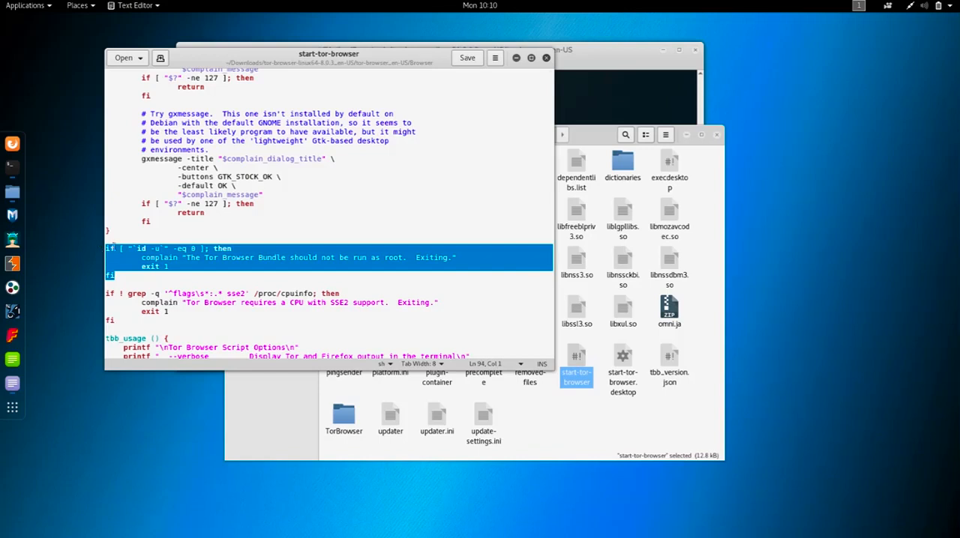
{"action": "left_click", "coordinate": [122, 249]}
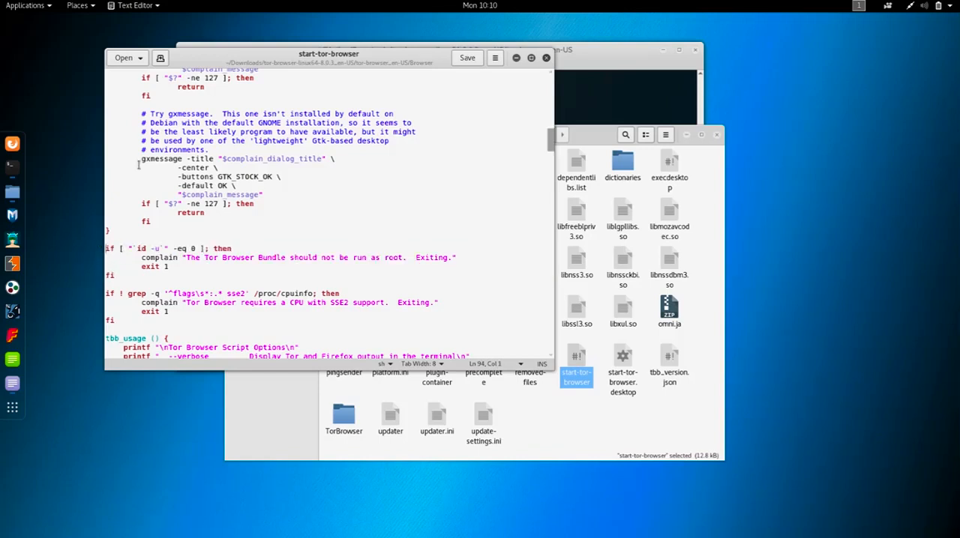
{"action": "left_click", "coordinate": [141, 114]}
{"action": "left_click_drag", "start_coordinate": [142, 113], "coordinate": [148, 149]}
{"action": "left_click", "coordinate": [149, 150]}
- Comment out all four lines of the `id -u` root check with #, save the script and close the editor
{"action": "left_click", "coordinate": [106, 248]}
{"action": "type", "text": "#"}
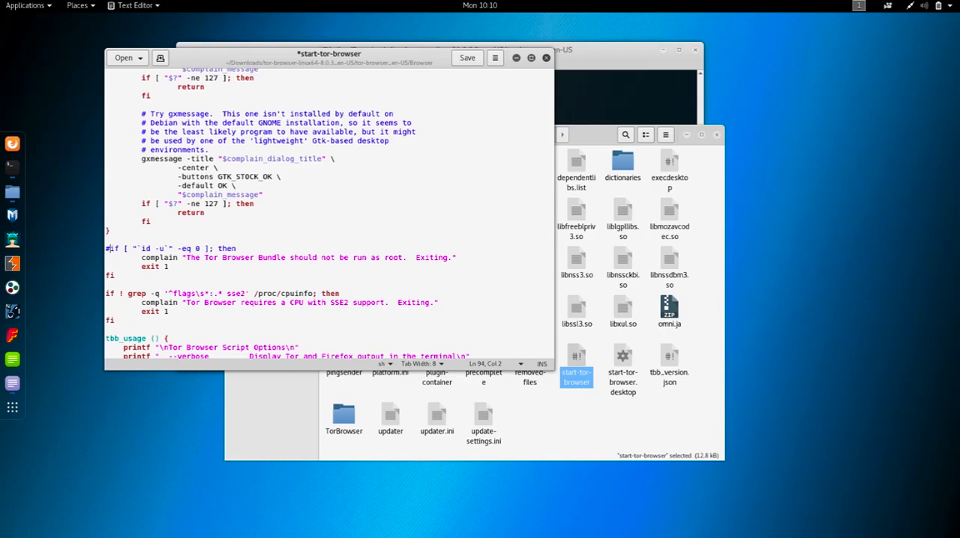
{"action": "type", "text": "#"}
{"action": "type", "text": "#"}
{"action": "left_click_drag", "start_coordinate": [165, 277], "coordinate": [117, 249]}
{"action": "left_click", "coordinate": [117, 249]}
{"action": "left_click_drag", "start_coordinate": [120, 276], "coordinate": [105, 248]}
{"action": "left_click", "coordinate": [105, 247]}
{"action": "left_click", "coordinate": [467, 58]}
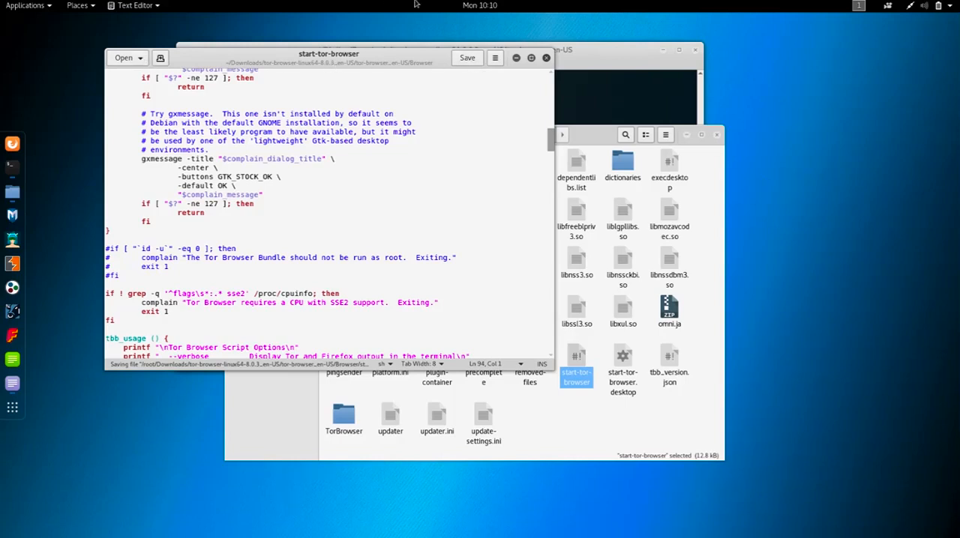
{"action": "left_click", "coordinate": [546, 59]}
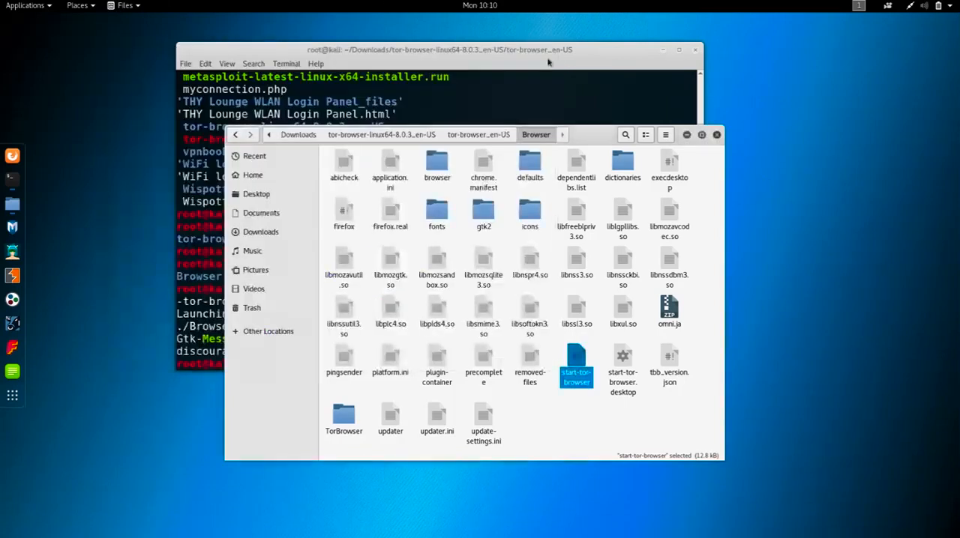
- Go back to the tor-browser_en-US folder, switch to the Terminal and rerun ./start-tor-browser.desktop
{"action": "left_click", "coordinate": [234, 135]}
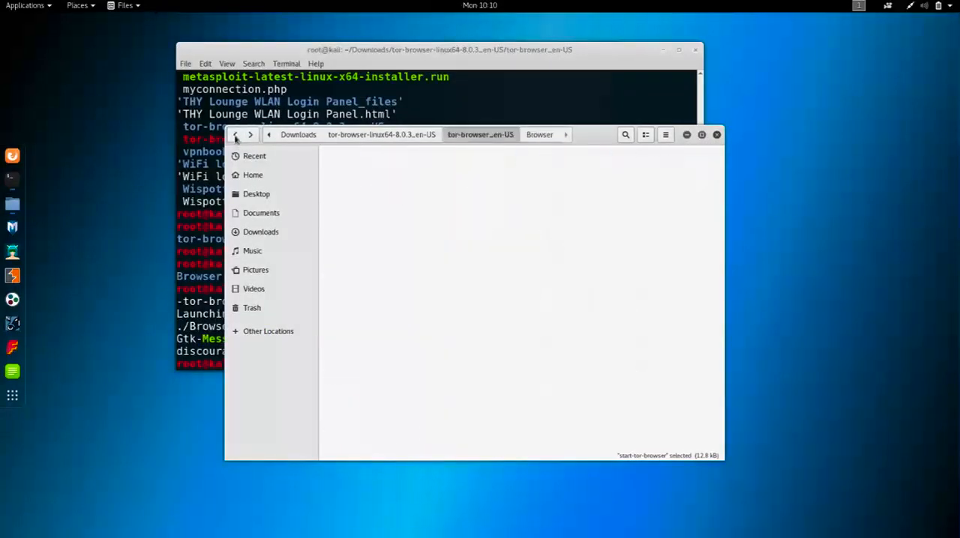
{"action": "left_click", "coordinate": [442, 50]}
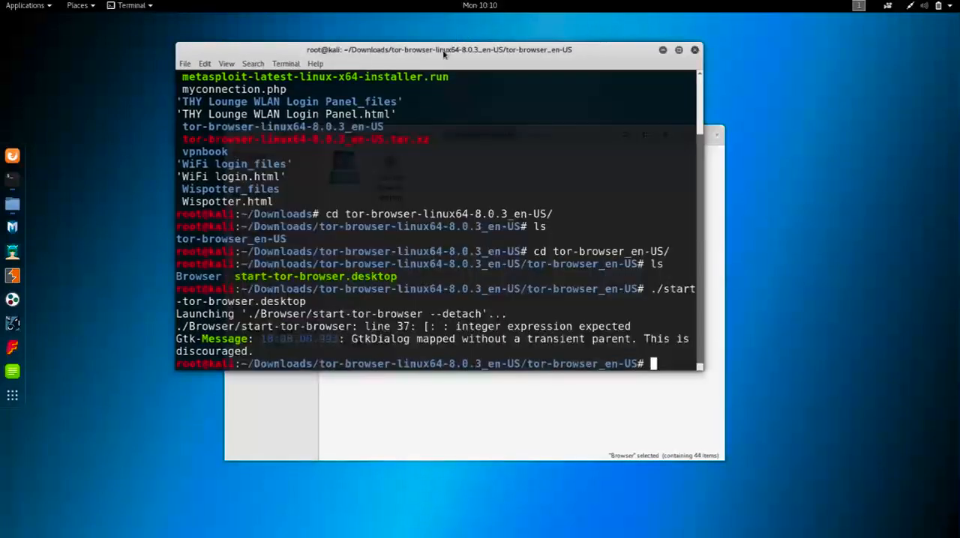
{"action": "key", "text": "Up"}
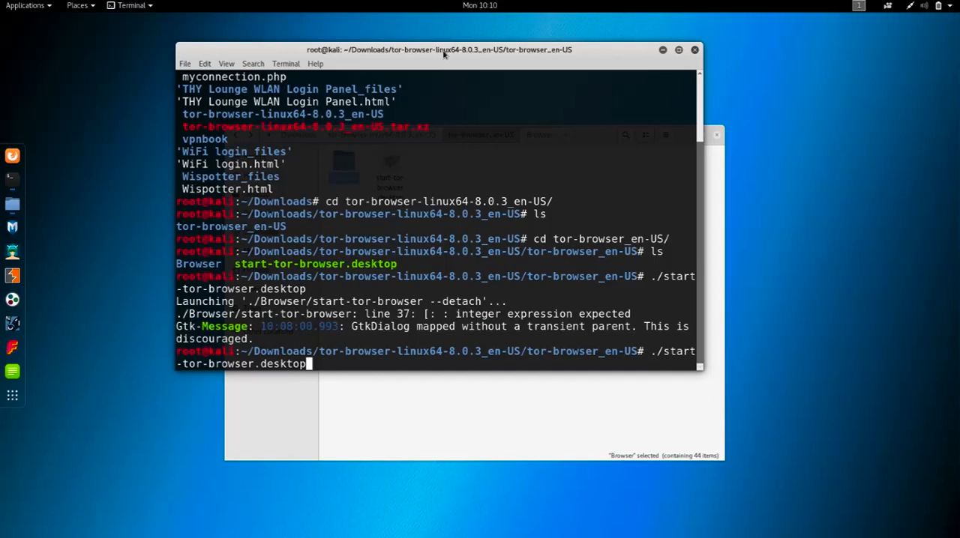
{"action": "key", "text": "Return"}
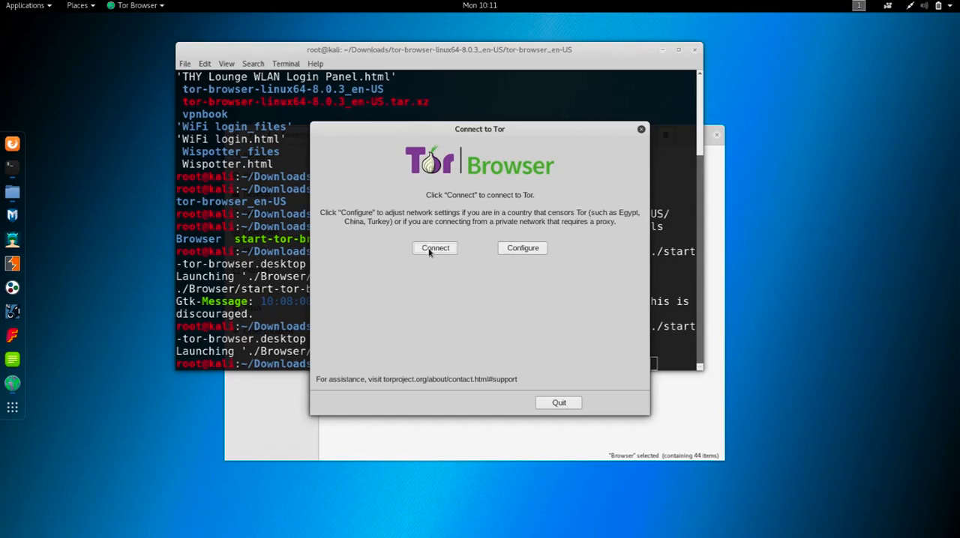
- Minimize the Terminal and Files windows behind the Connect to Tor dialog
{"action": "left_click", "coordinate": [663, 50]}
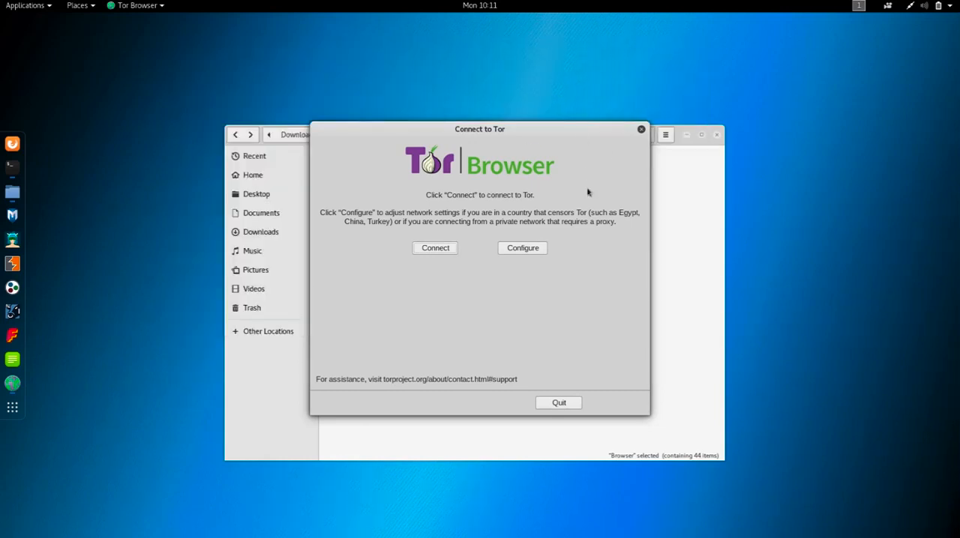
{"action": "left_click", "coordinate": [686, 138]}
{"action": "left_click", "coordinate": [686, 137]}
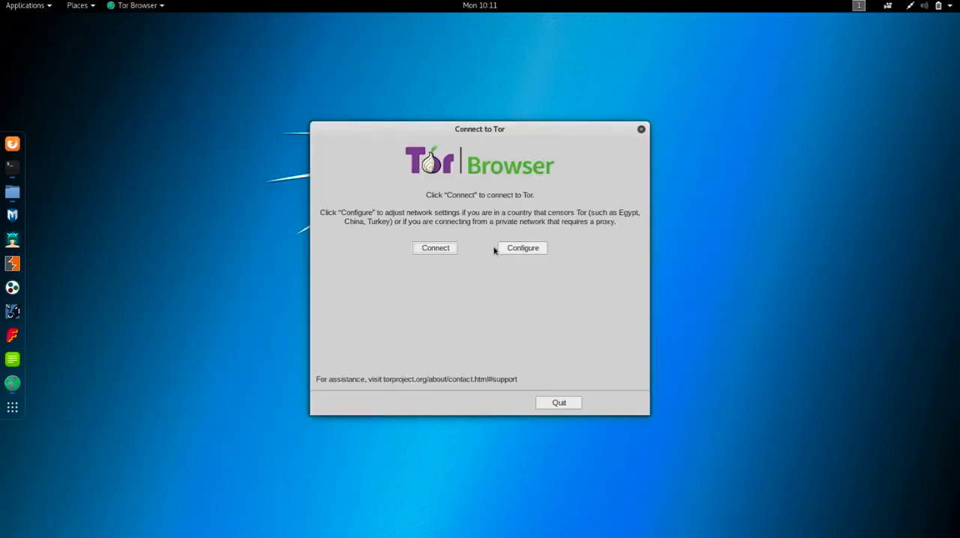
- Configure Tor as censored in the country with the built-in obfs4 bridge, connect, and reposition the Tor Browser window
{"action": "left_click", "coordinate": [535, 252]}
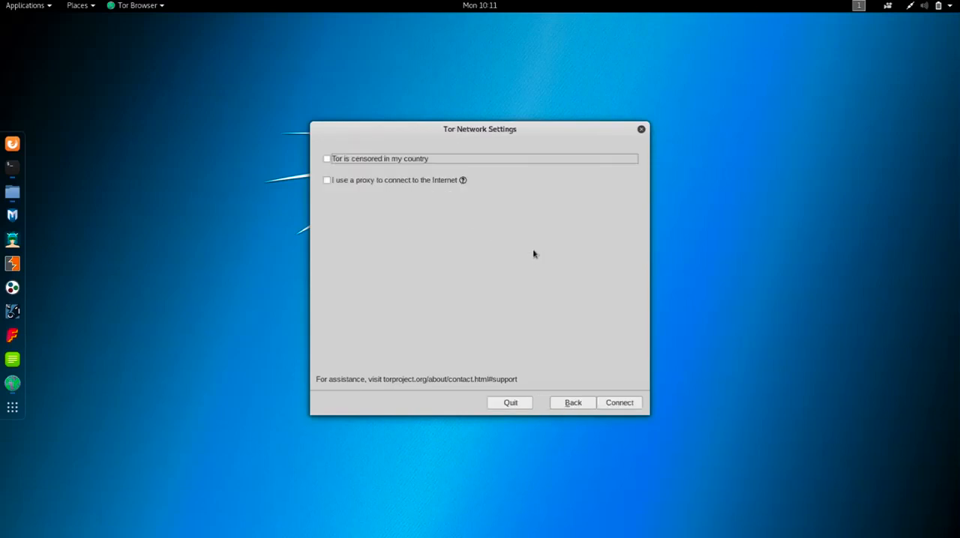
{"action": "left_click", "coordinate": [382, 163]}
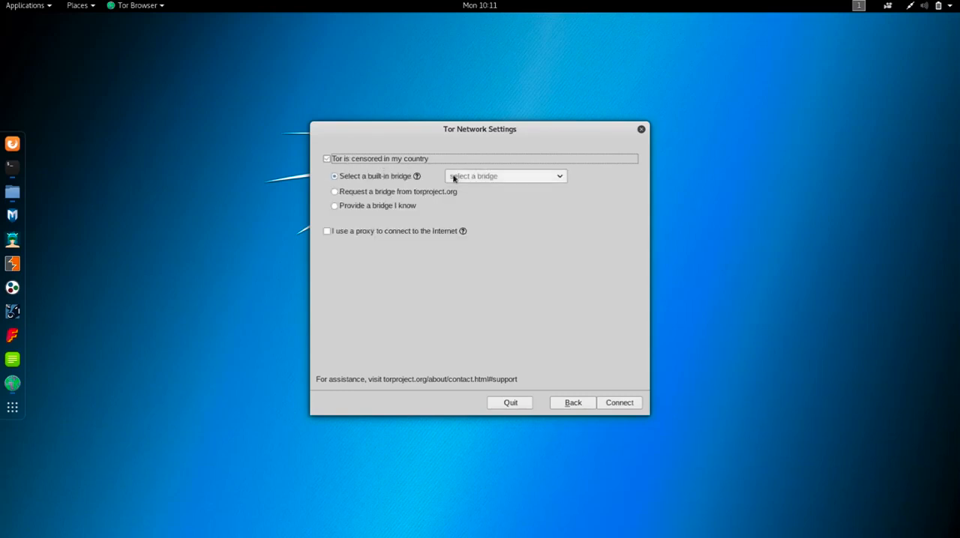
{"action": "left_click", "coordinate": [499, 176]}
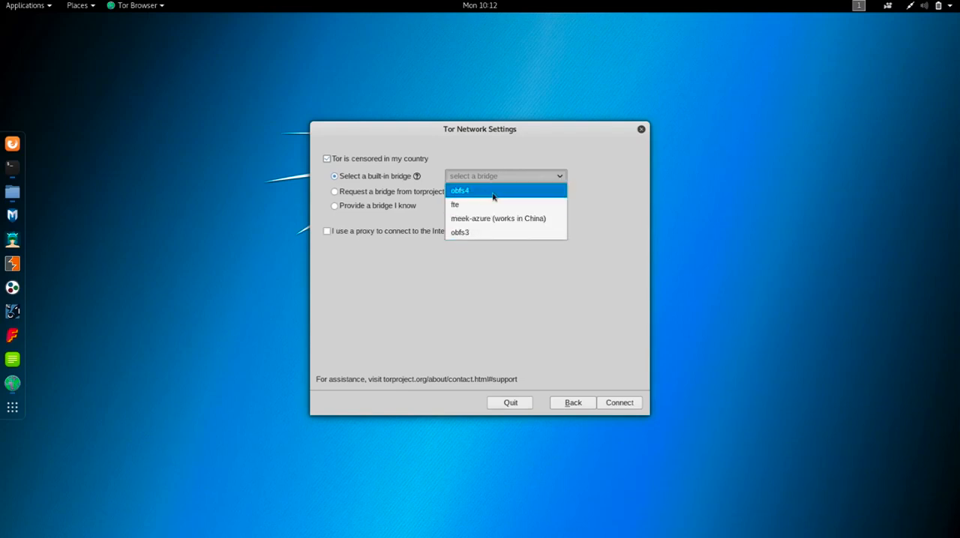
{"action": "left_click", "coordinate": [493, 196]}
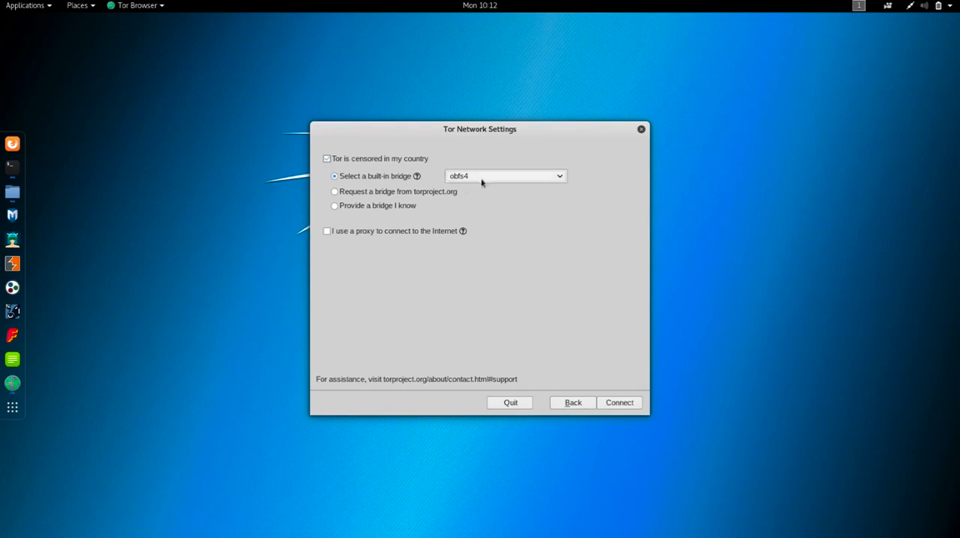
{"action": "left_click", "coordinate": [618, 402]}
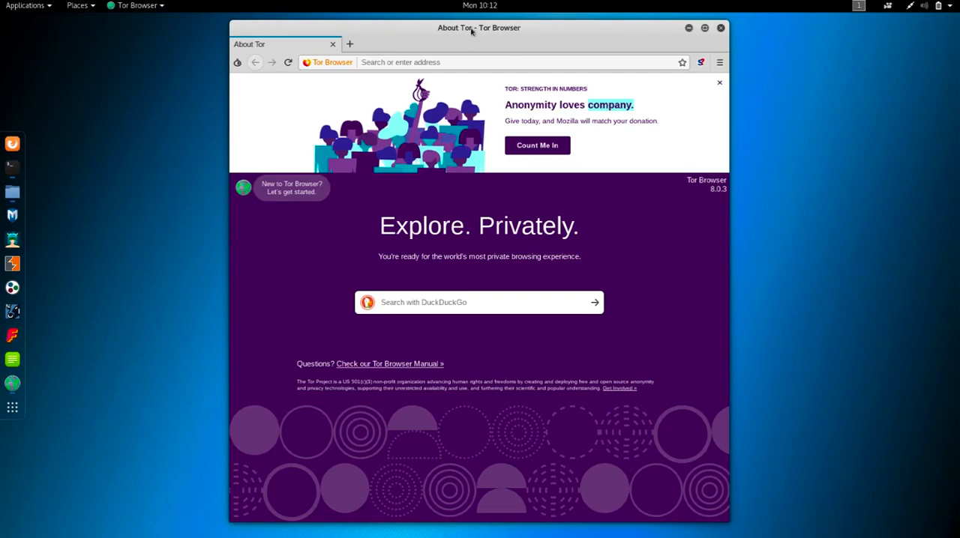
{"action": "left_click_drag", "start_coordinate": [472, 27], "coordinate": [429, 21]}
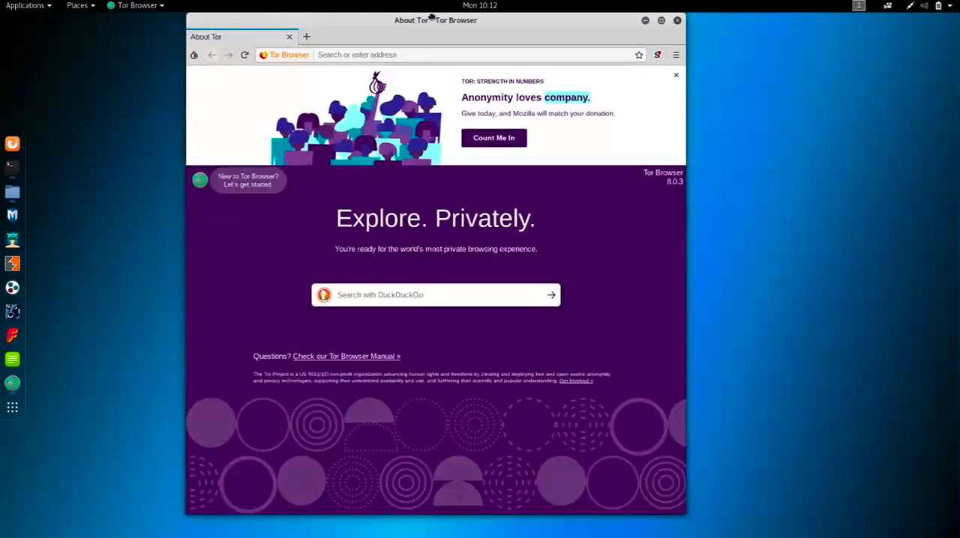
- Open Firefox ESR to compare it with Tor Browser, restore and move its window, and close it
{"action": "left_click", "coordinate": [13, 144]}
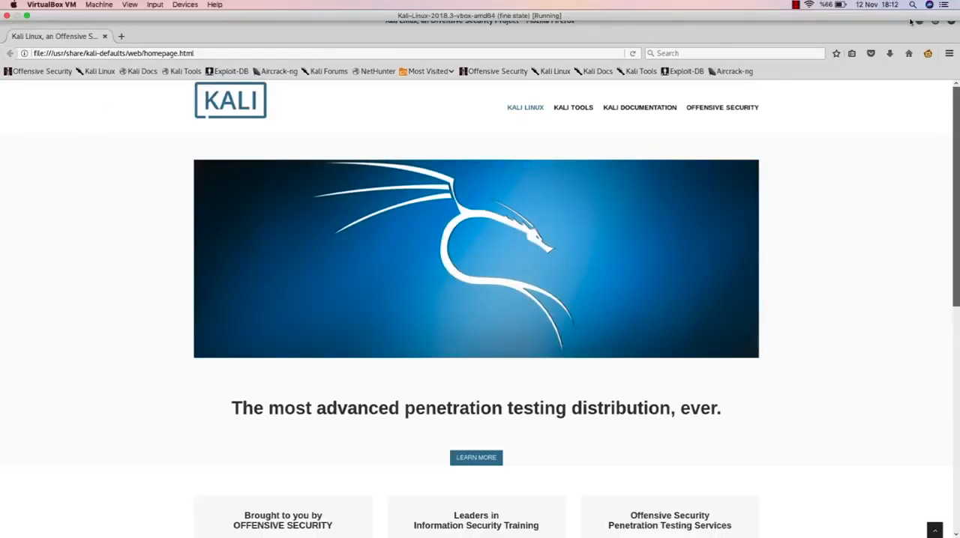
{"action": "left_click", "coordinate": [935, 21]}
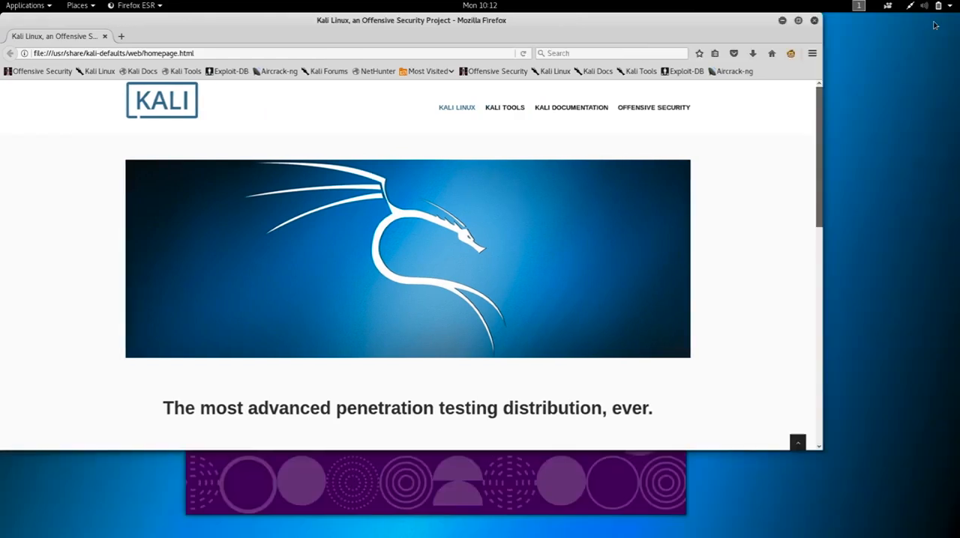
{"action": "left_click_drag", "start_coordinate": [630, 30], "coordinate": [686, 97]}
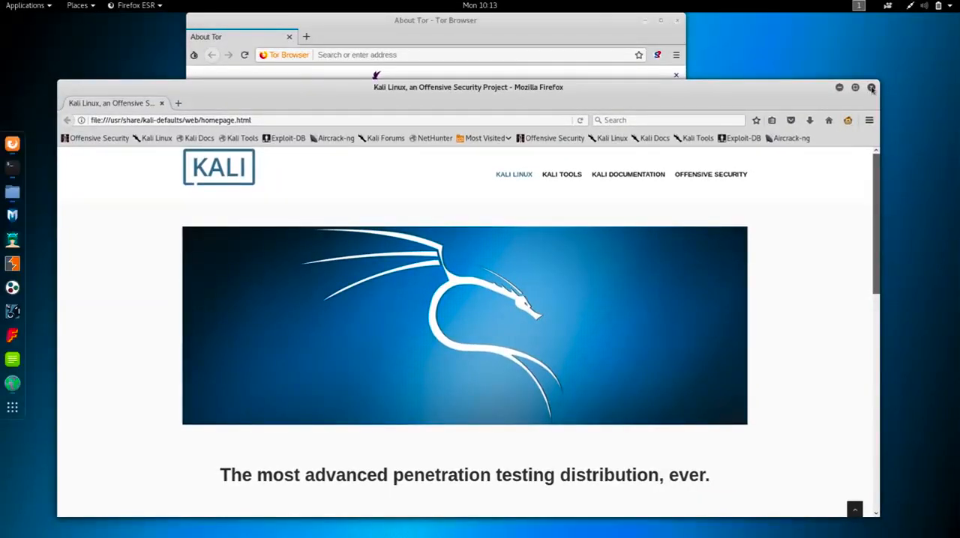
{"action": "left_click", "coordinate": [870, 88]}
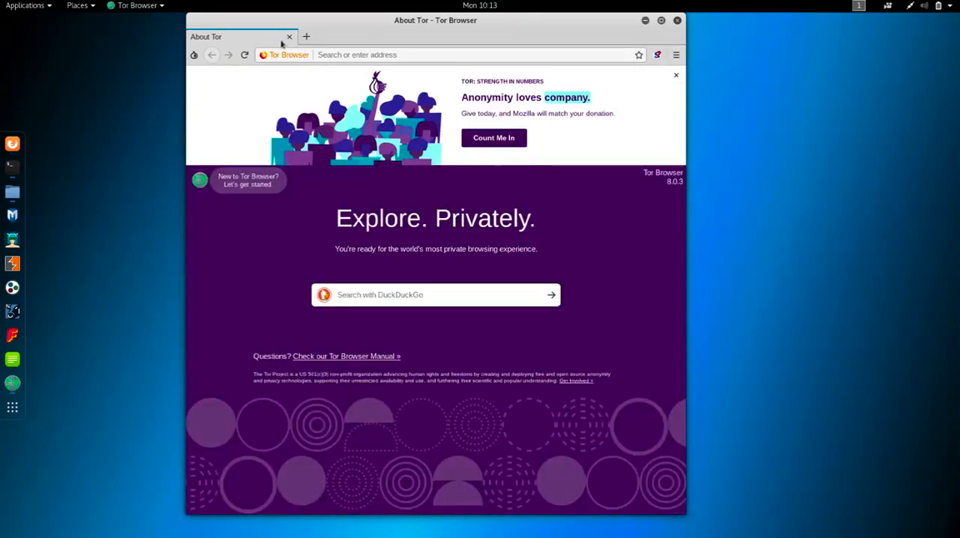
- Maximize the Tor Browser window and load duckduckgo.com
{"action": "left_click", "coordinate": [662, 20]}
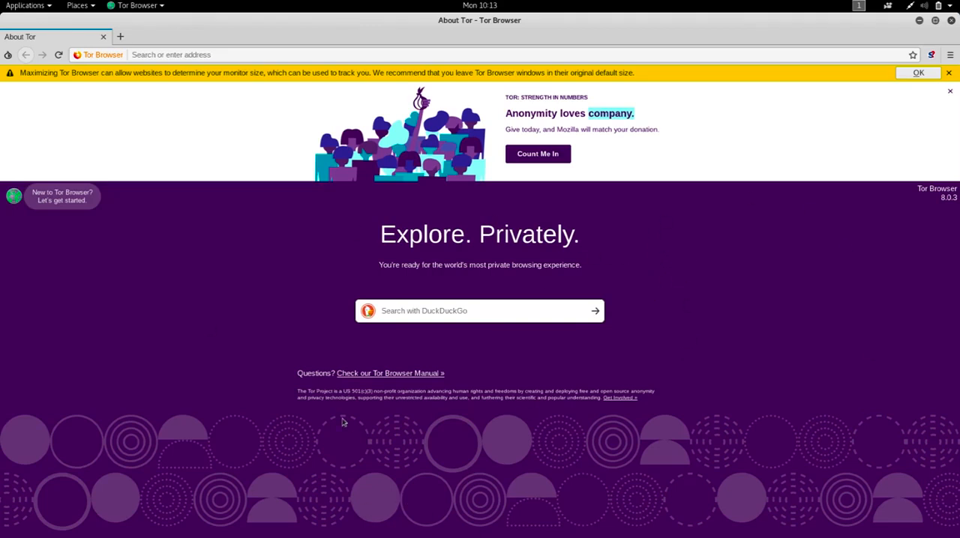
{"action": "left_click", "coordinate": [220, 57]}
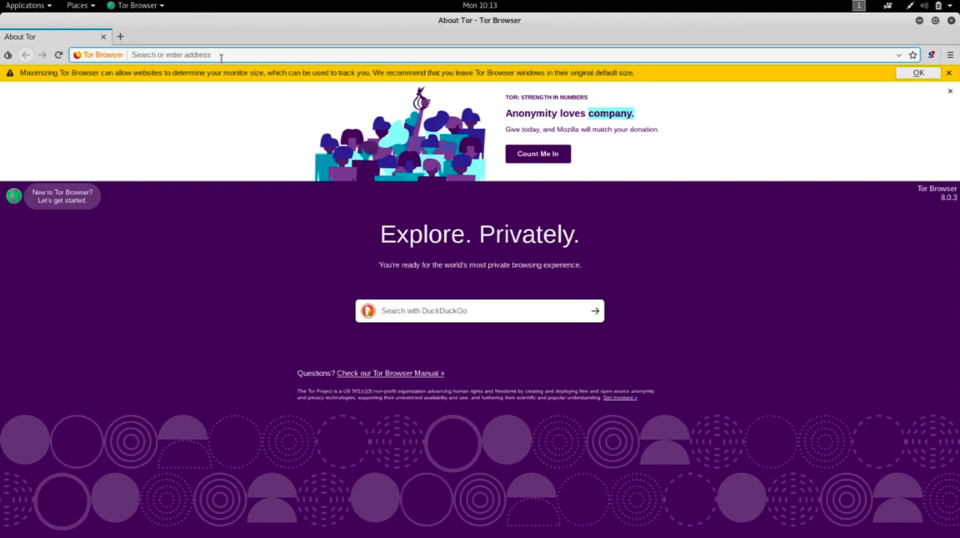
{"action": "type", "text": "duckduck"}
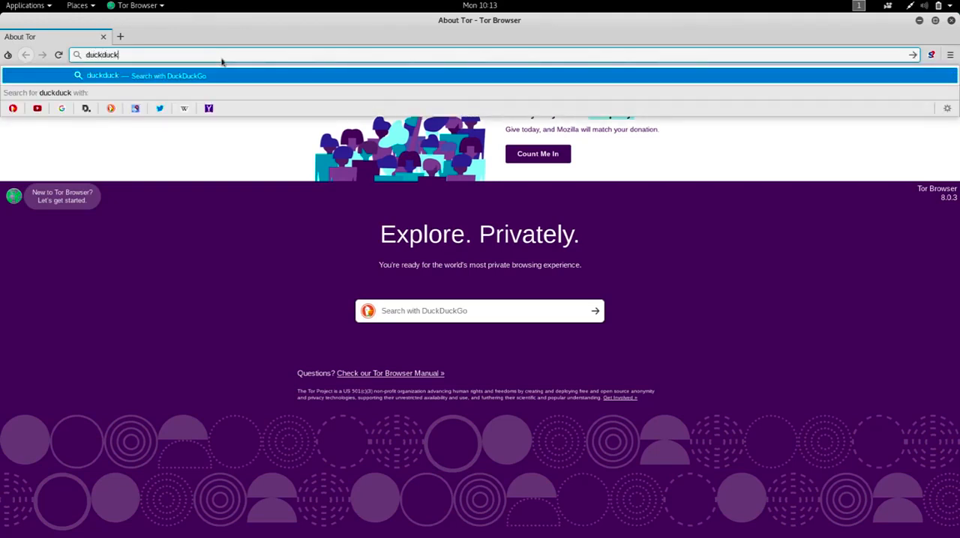
{"action": "type", "text": "go.com"}
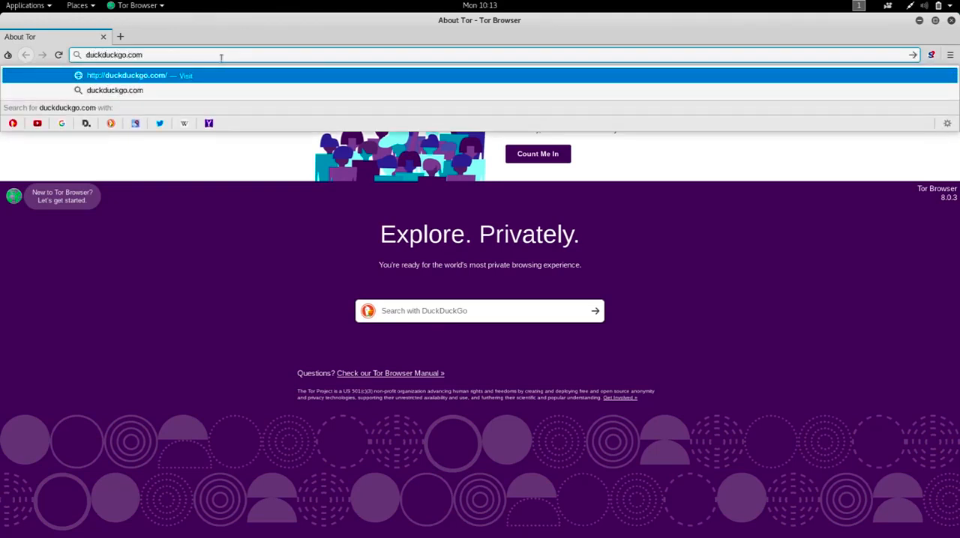
{"action": "key", "text": "Return"}
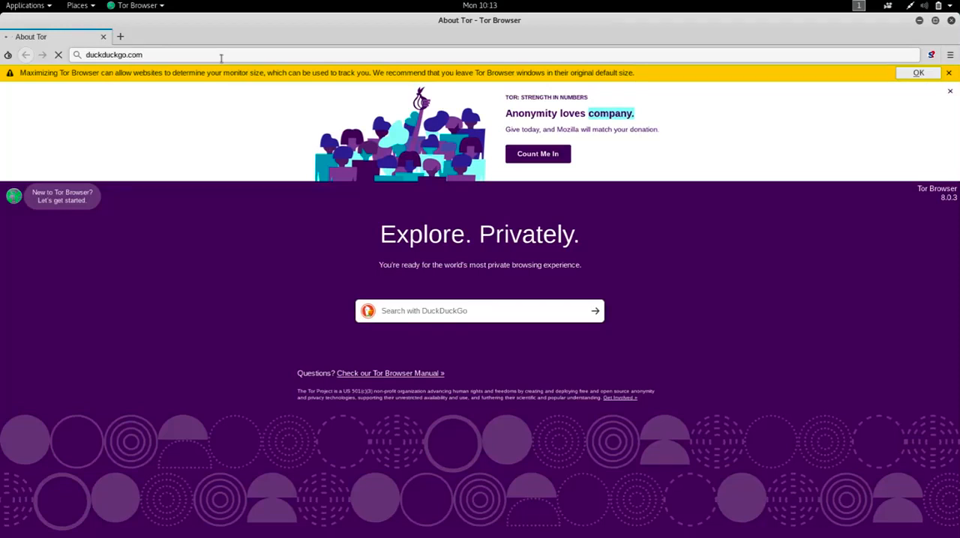